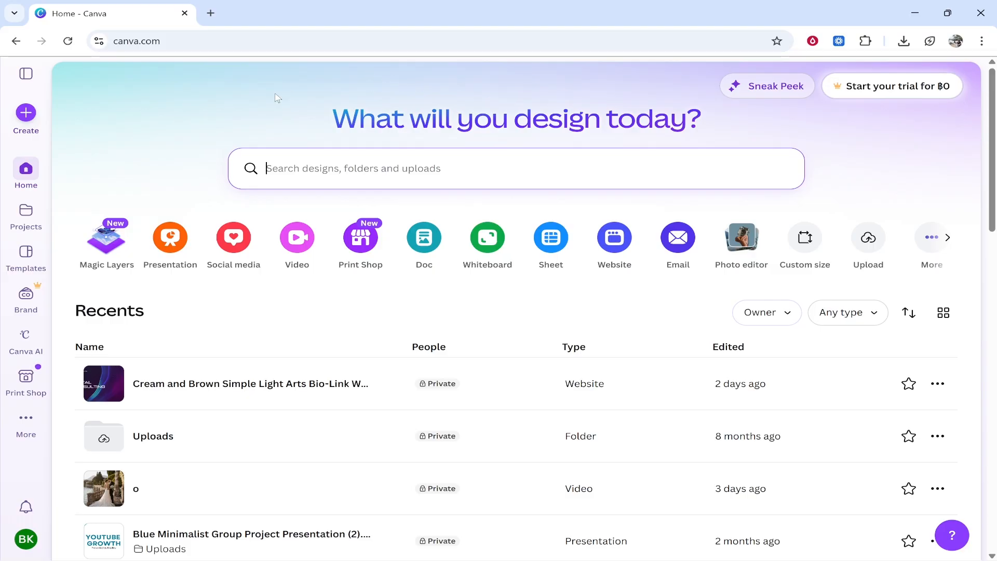
Create a new blank Landscape Video design.
{"action": "left_click", "coordinate": [292, 240]}
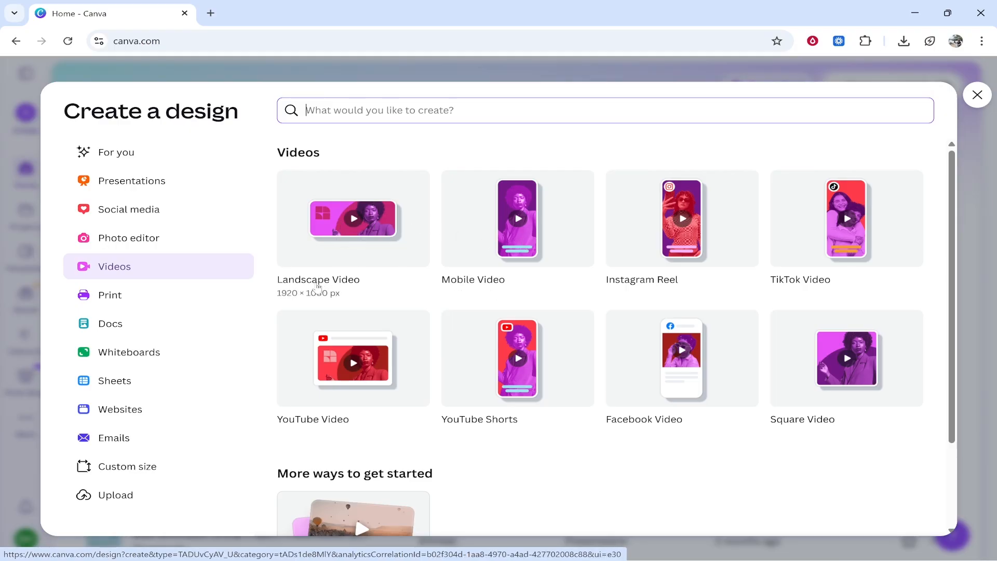
{"action": "left_click", "coordinate": [340, 242]}
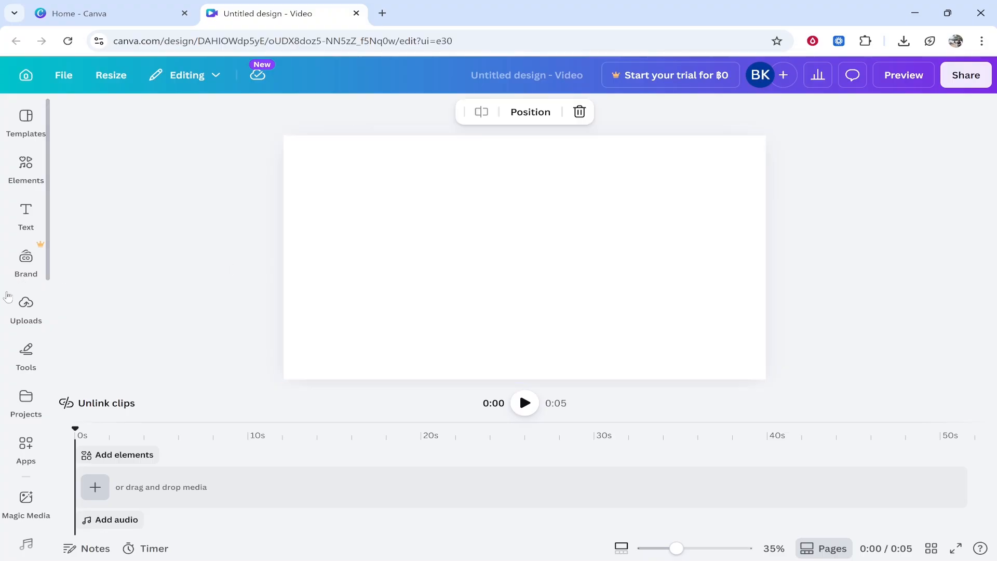
Upload all five beach photos from the holiday folder on the Desktop.
{"action": "left_click", "coordinate": [24, 306]}
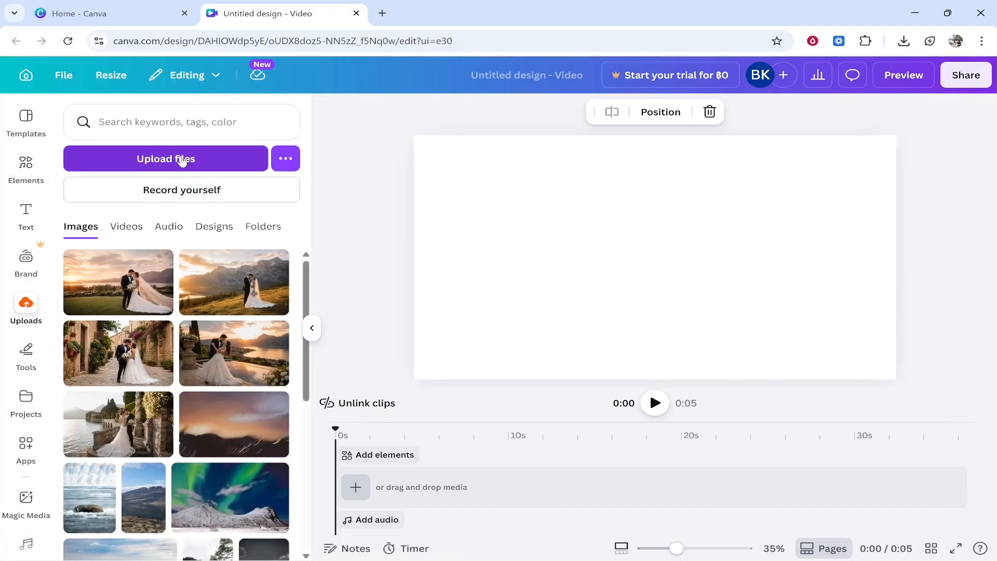
{"action": "left_click", "coordinate": [163, 158]}
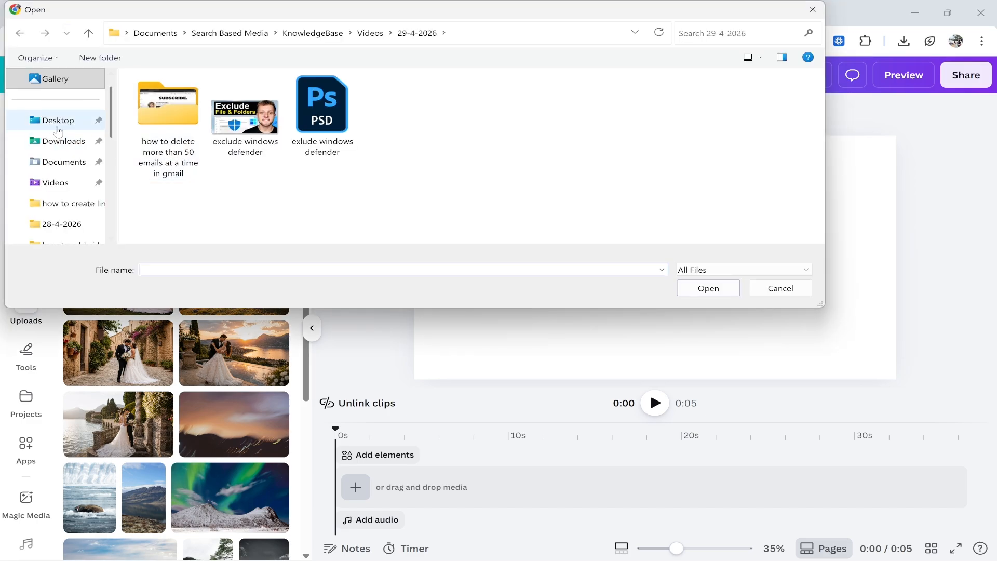
{"action": "left_click", "coordinate": [54, 121]}
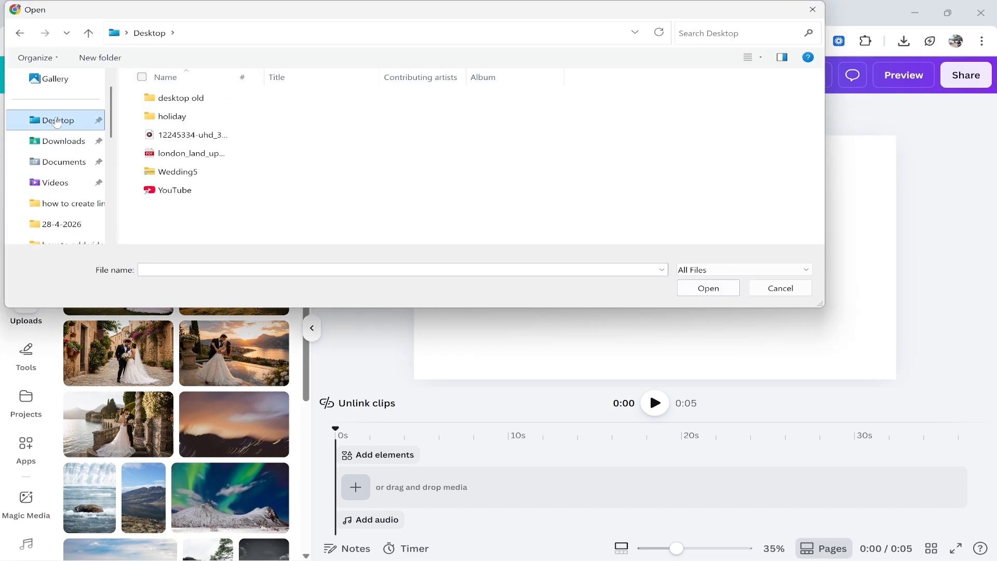
{"action": "double_click", "coordinate": [183, 117]}
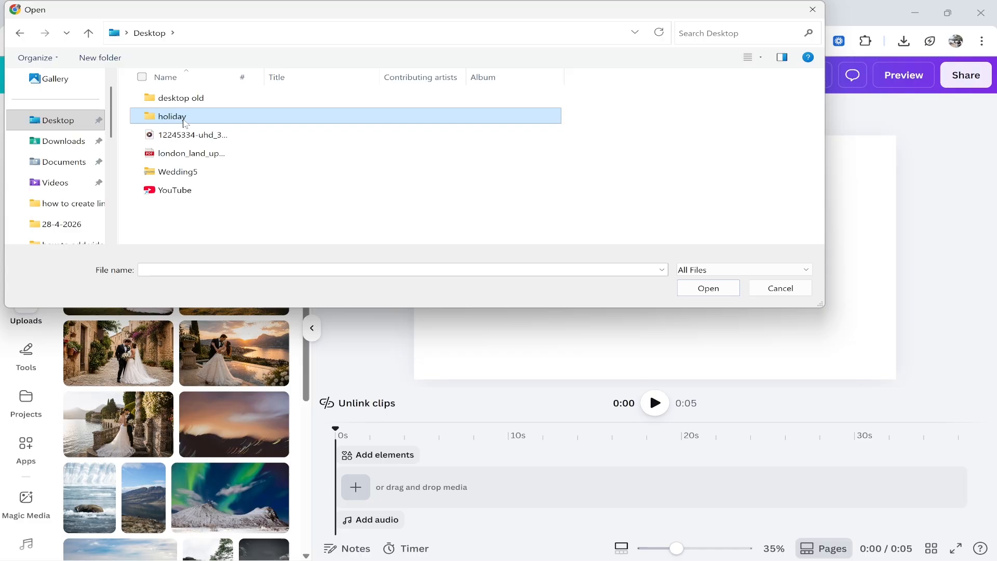
{"action": "left_click_drag", "start_coordinate": [633, 191], "coordinate": [131, 112]}
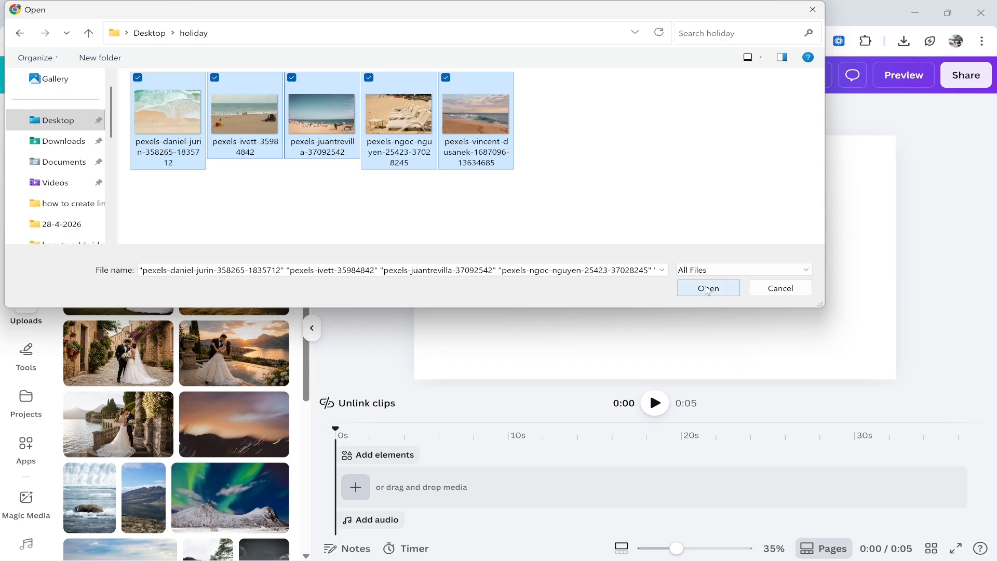
{"action": "left_click", "coordinate": [711, 289]}
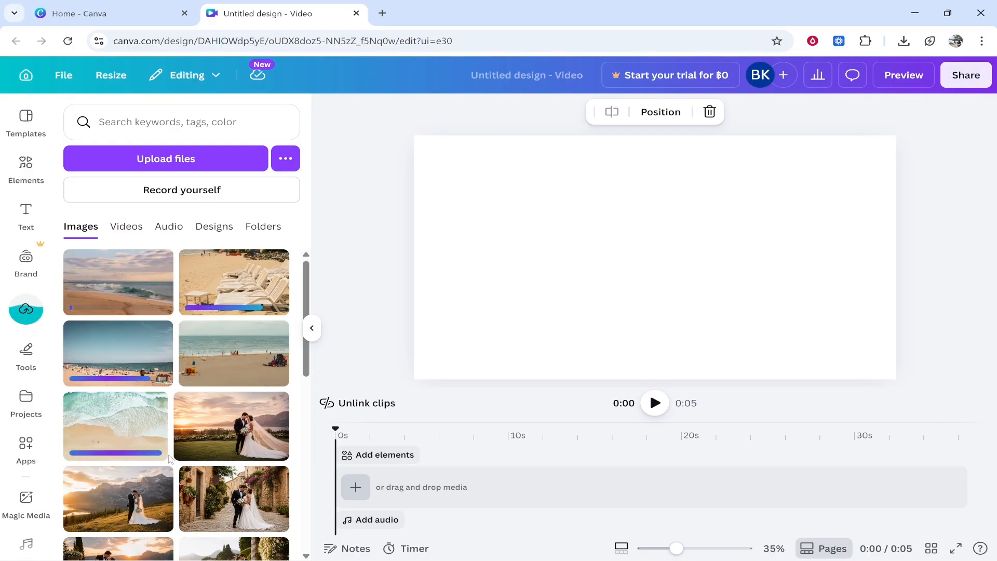
Place the five beach photos on the timeline in this order: aerial shoreline, umbrella beach, crowded beach, sun loungers, breaking wave.
{"action": "mouse_move", "coordinate": [125, 429]}
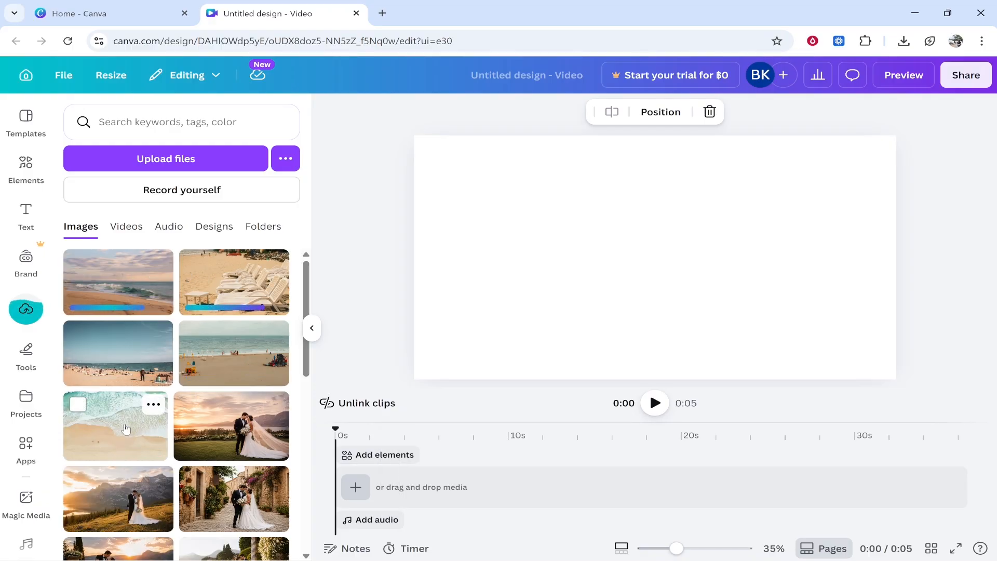
{"action": "left_click_drag", "start_coordinate": [125, 429], "coordinate": [369, 455]}
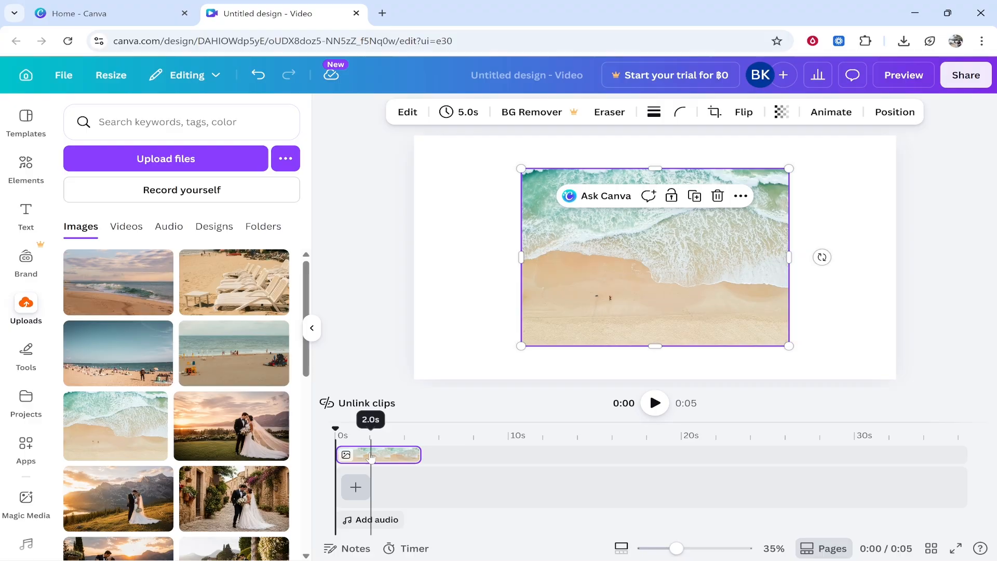
{"action": "left_click_drag", "start_coordinate": [229, 363], "coordinate": [462, 493]}
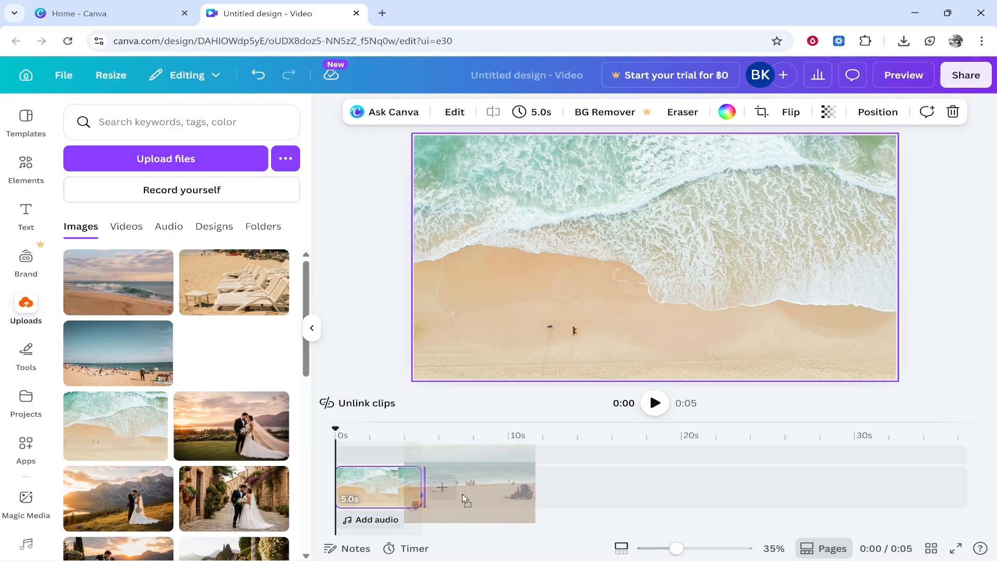
{"action": "left_click_drag", "start_coordinate": [118, 353], "coordinate": [540, 486]}
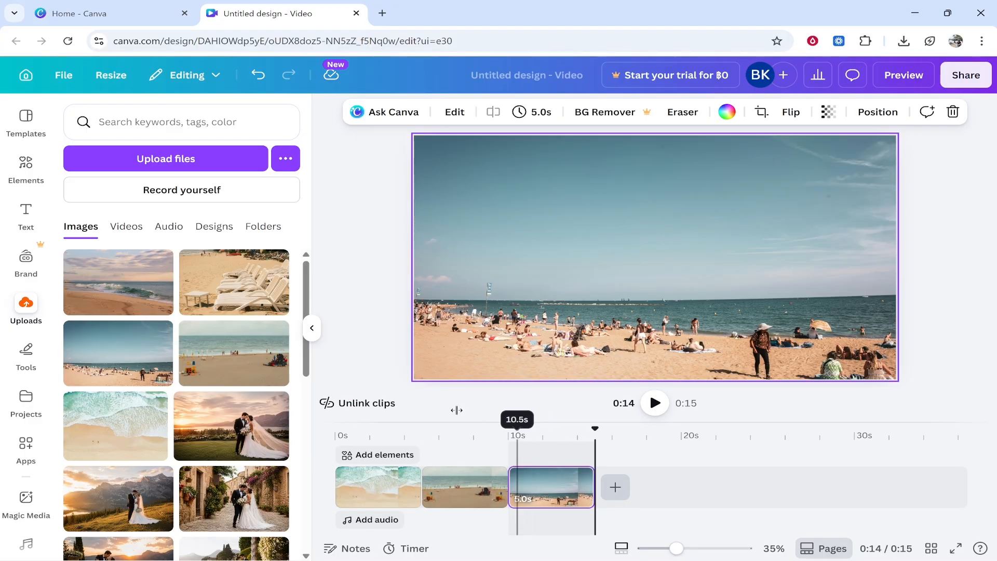
{"action": "left_click", "coordinate": [248, 313]}
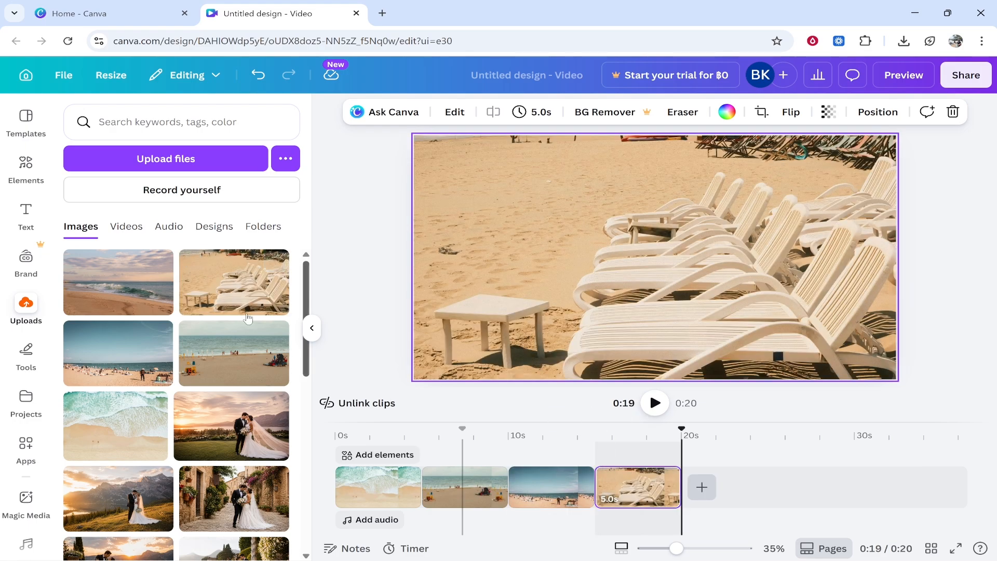
{"action": "left_click_drag", "start_coordinate": [119, 283], "coordinate": [725, 485]}
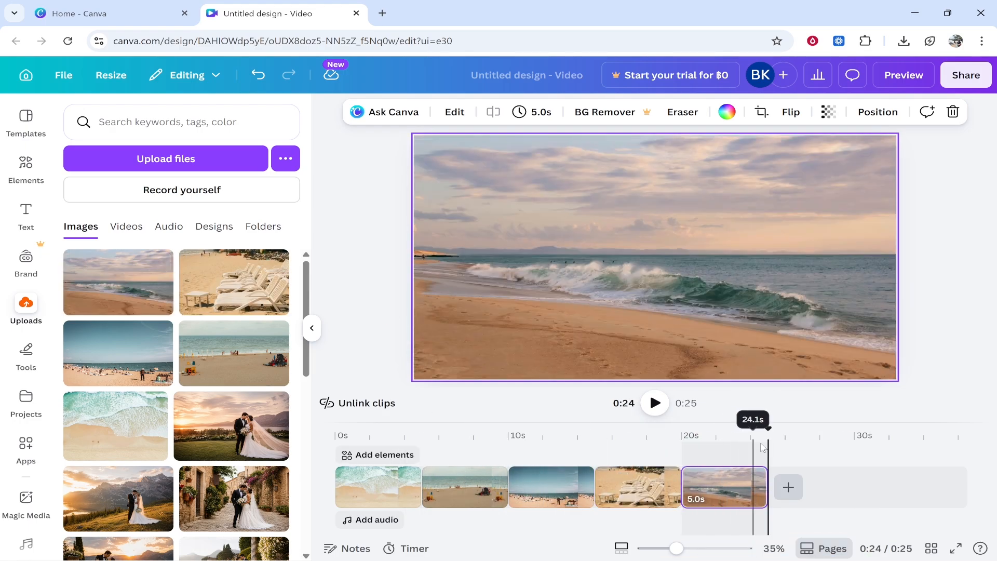
Play the photo sequence from the start to check the first photo's display time.
{"action": "left_click", "coordinate": [337, 445]}
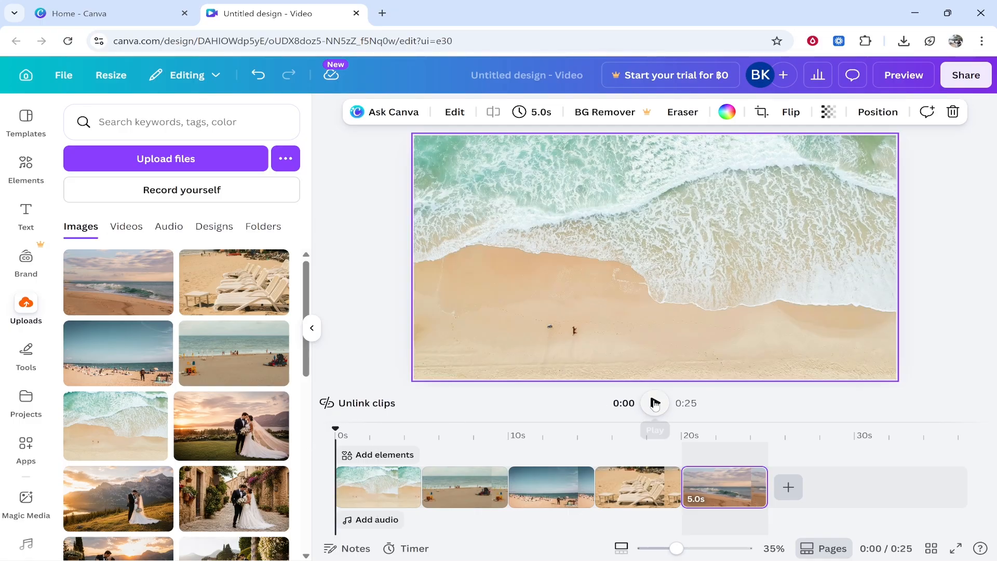
{"action": "left_click", "coordinate": [656, 404]}
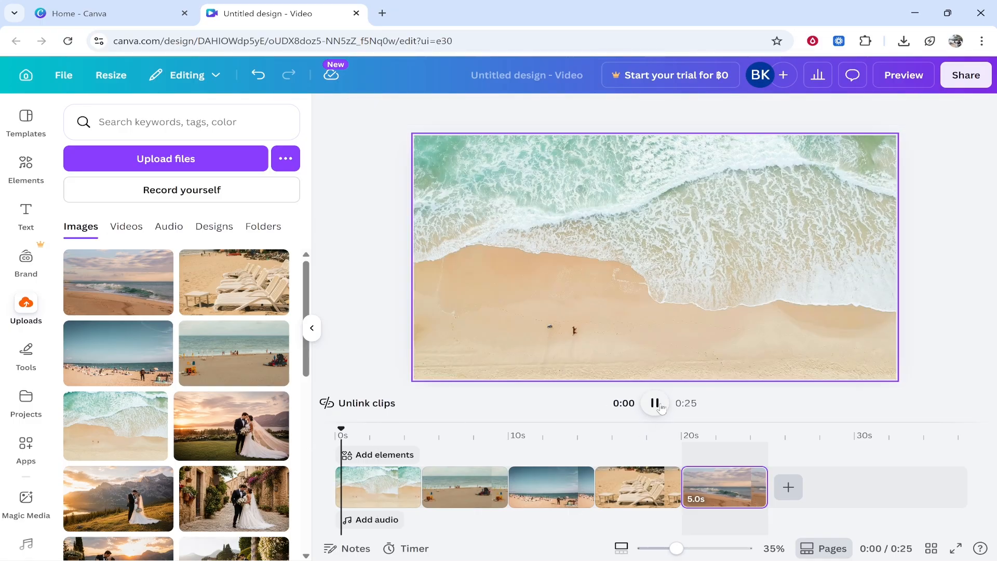
{"action": "left_click", "coordinate": [385, 493]}
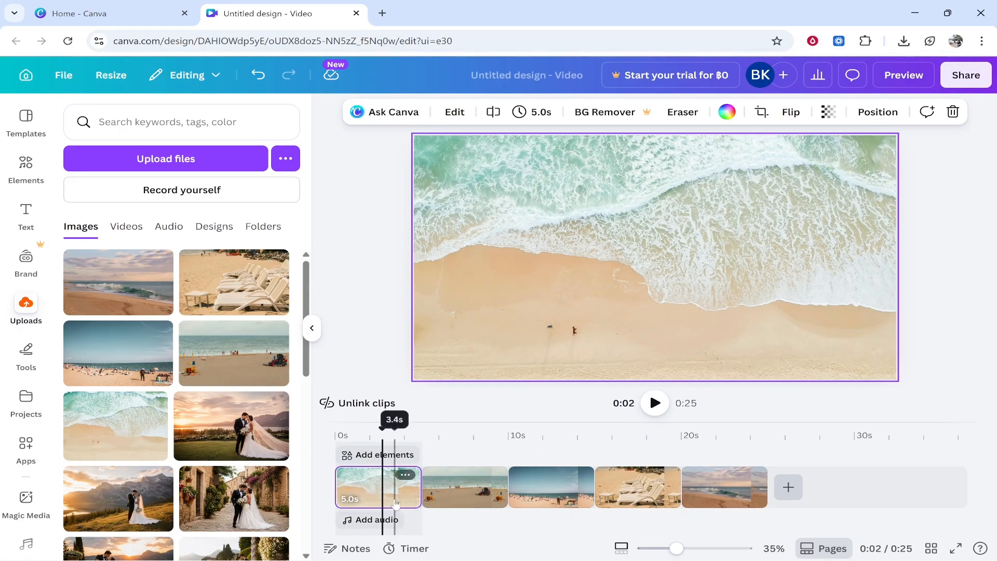
{"action": "left_click", "coordinate": [656, 403]}
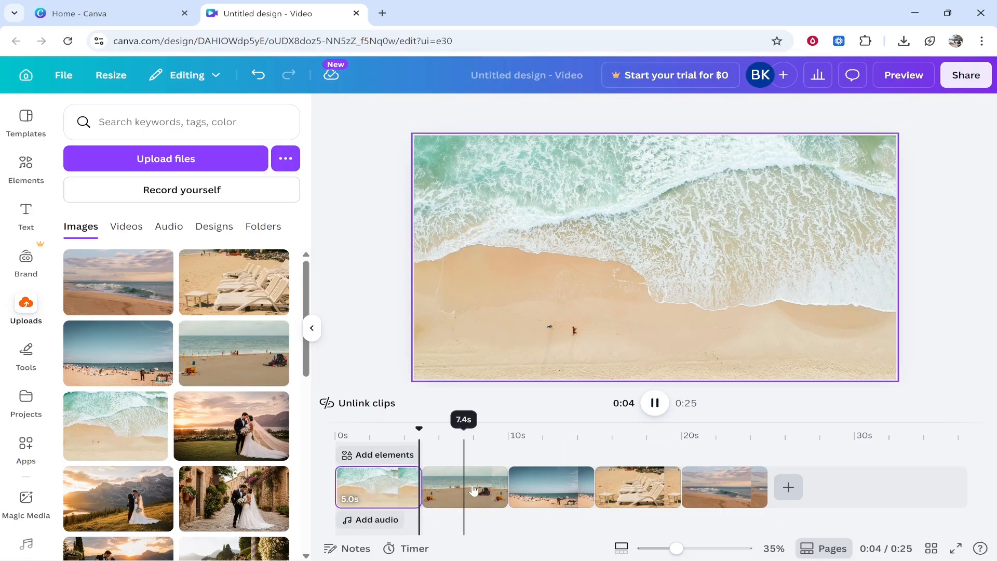
Set the duration of the first clip, the aerial shoreline photo, to 3 seconds.
{"action": "left_click", "coordinate": [377, 486]}
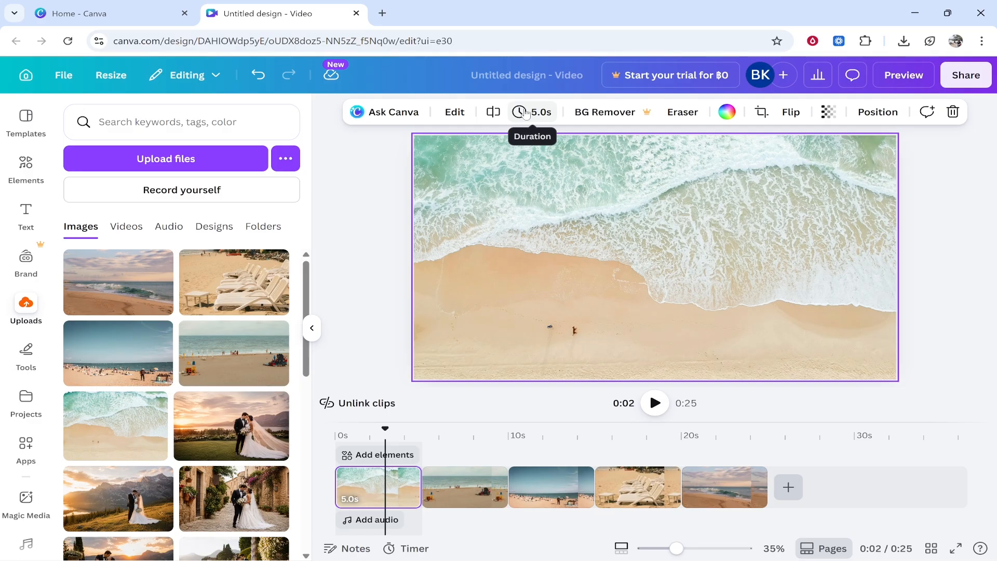
{"action": "left_click", "coordinate": [522, 114]}
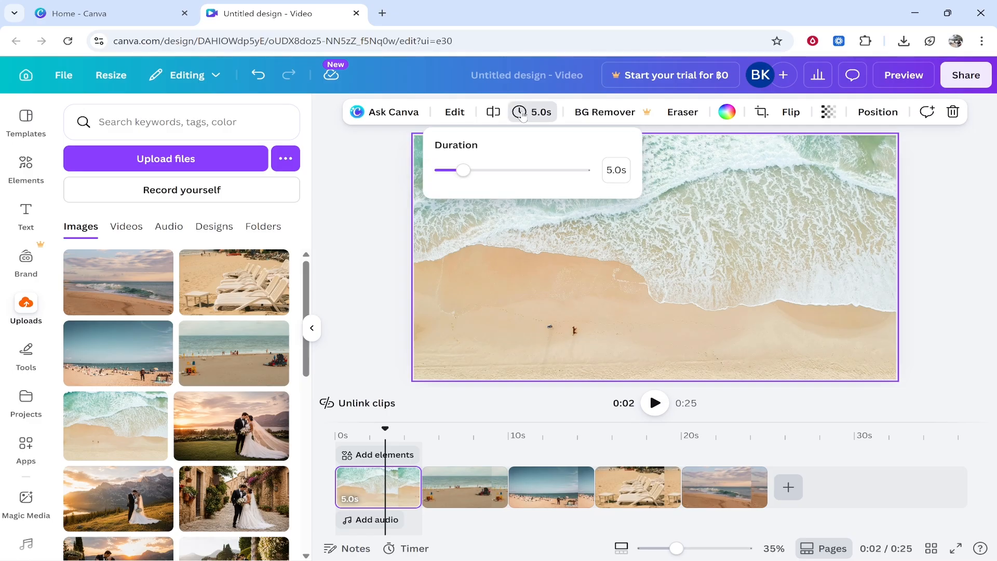
{"action": "left_click", "coordinate": [617, 177]}
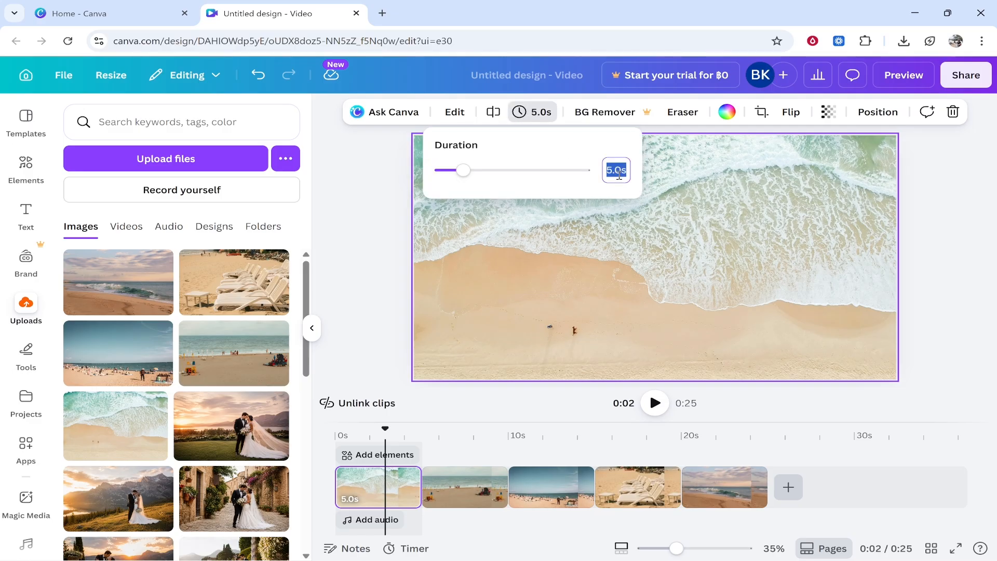
{"action": "type", "text": "3"}
{"action": "key", "text": "Return"}
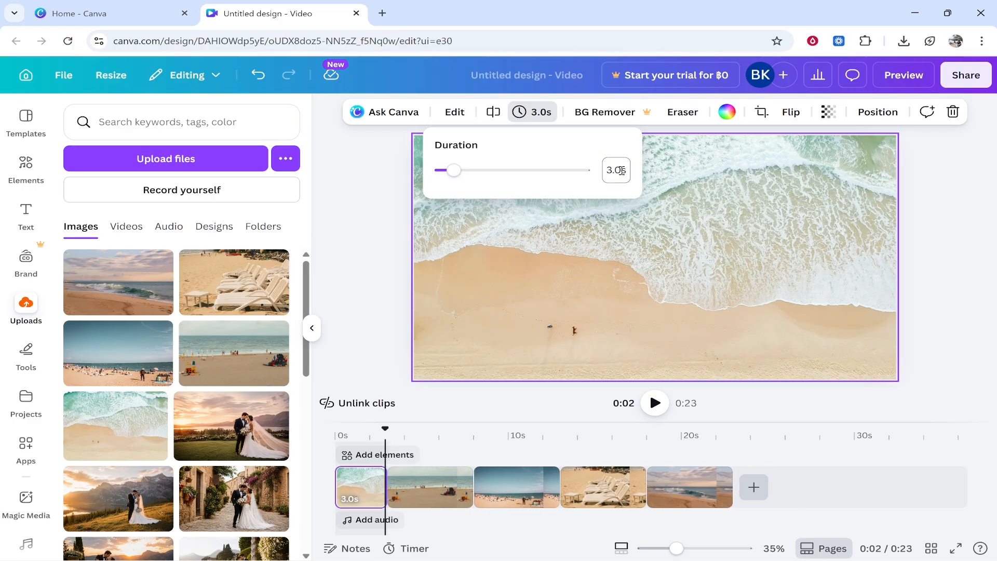
{"action": "left_click", "coordinate": [948, 211]}
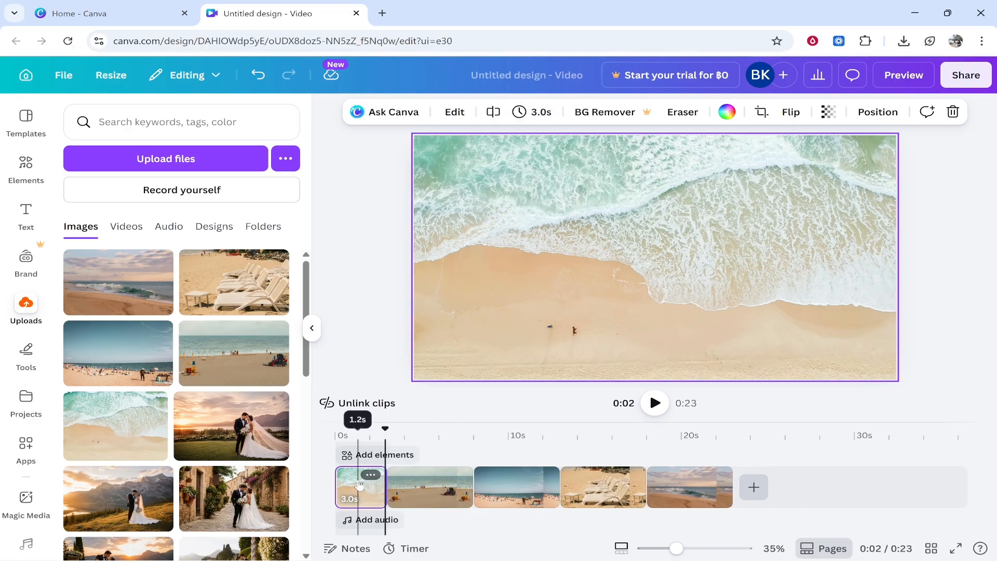
Set the duration of the second clip, the umbrella beach photo, to 3 seconds.
{"action": "left_click", "coordinate": [358, 484]}
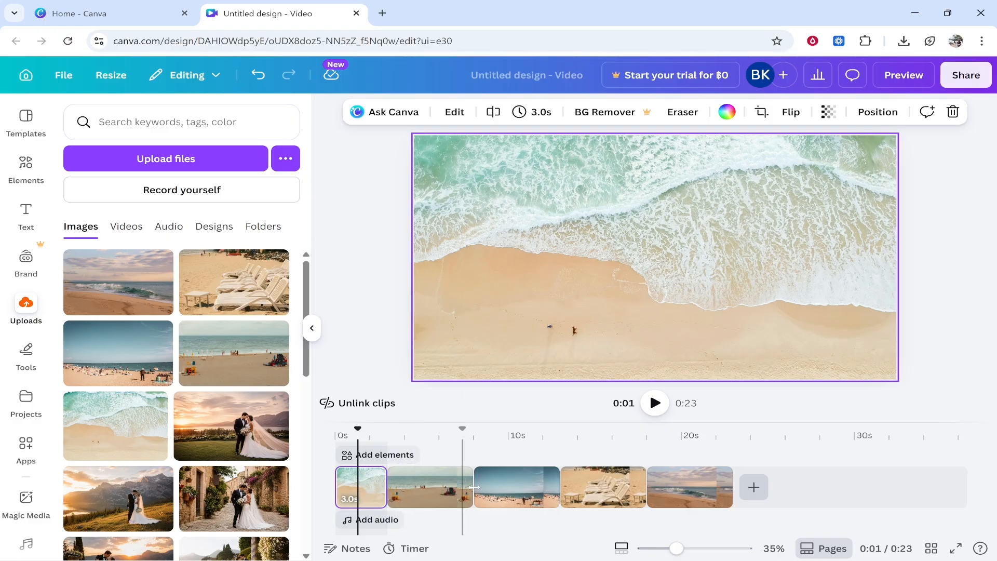
{"action": "left_click", "coordinate": [433, 490]}
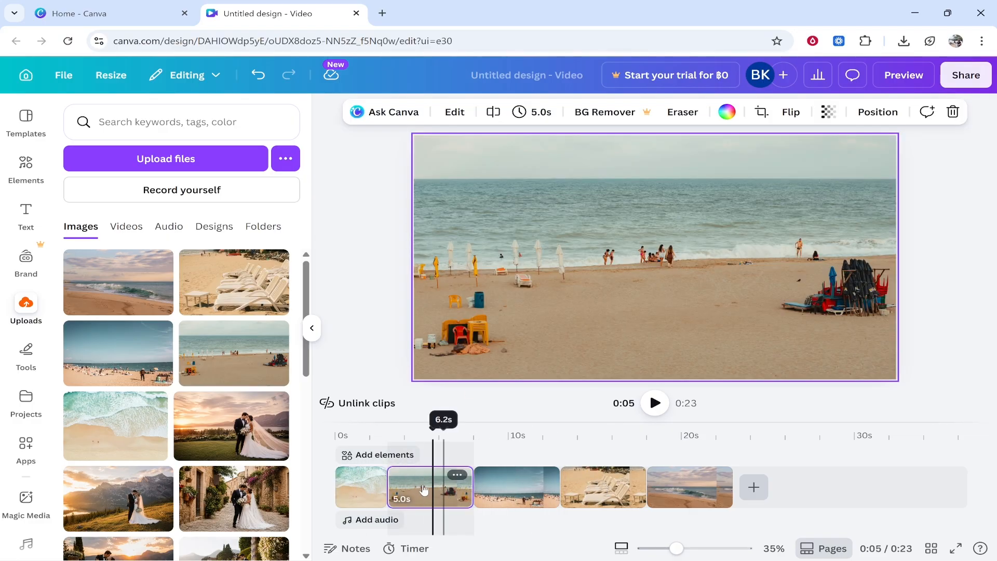
{"action": "left_click", "coordinate": [533, 112]}
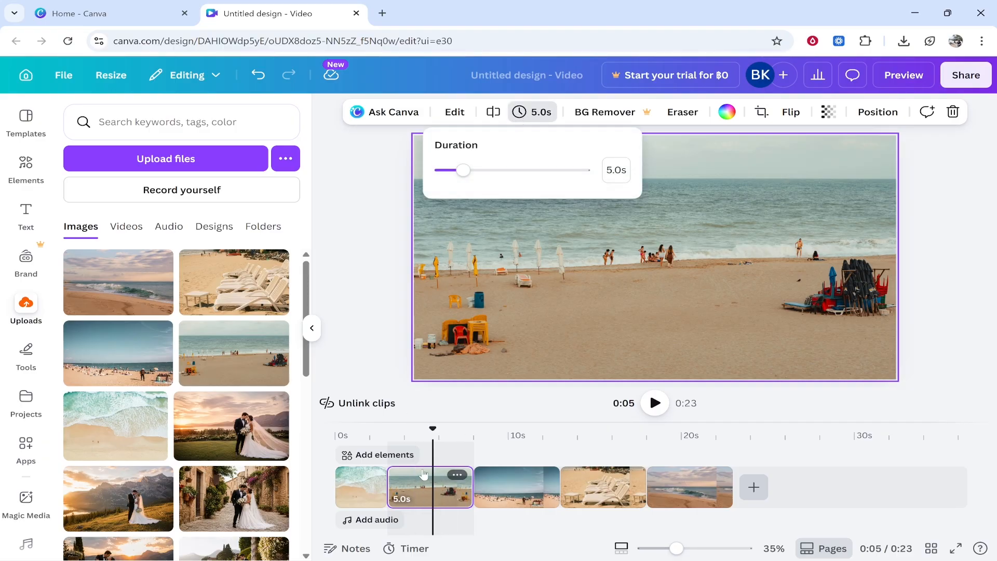
{"action": "left_click", "coordinate": [625, 168]}
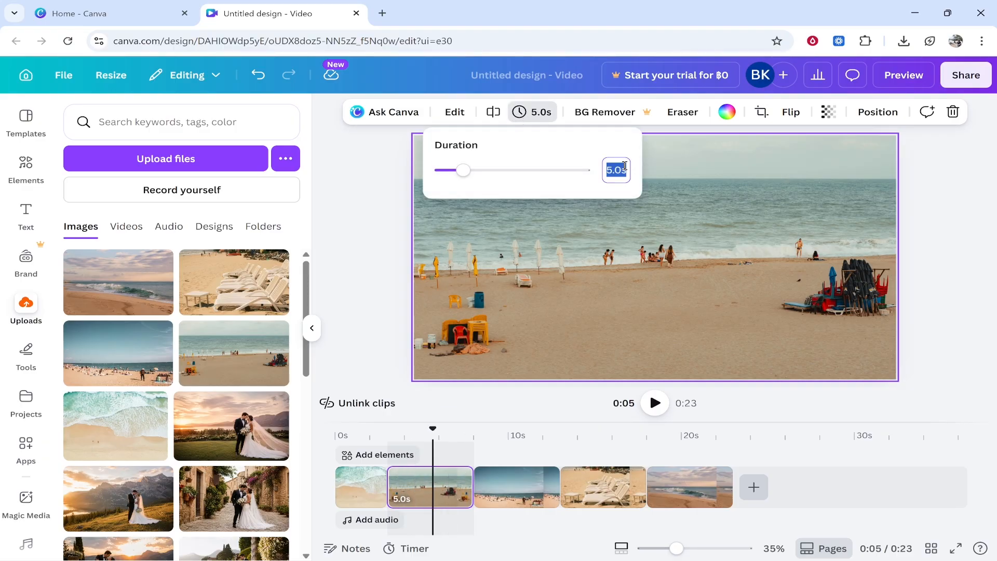
{"action": "type", "text": "3"}
{"action": "key", "text": "Return"}
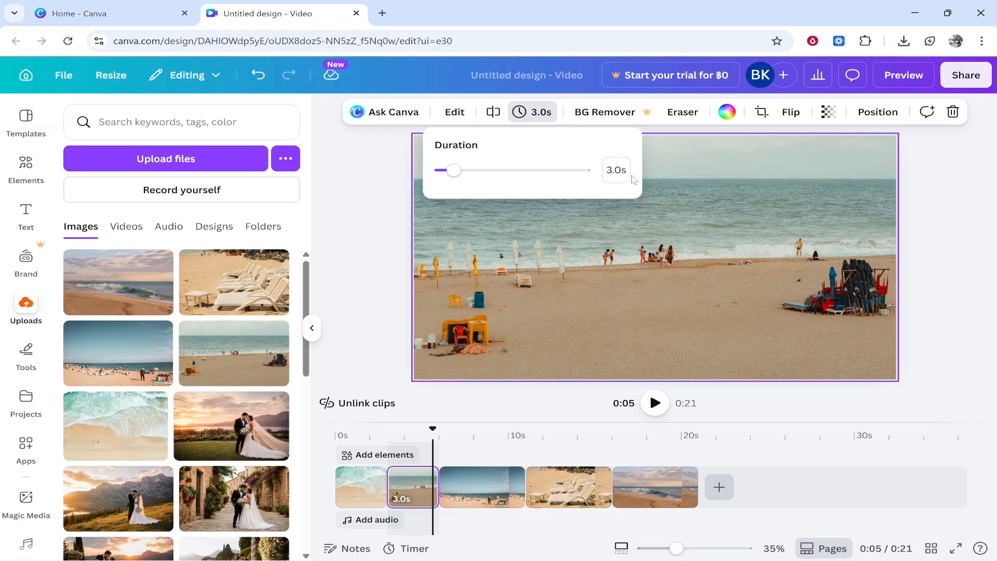
Set the duration of the third clip, the crowded beach photo, to 3 seconds.
{"action": "left_click", "coordinate": [473, 496]}
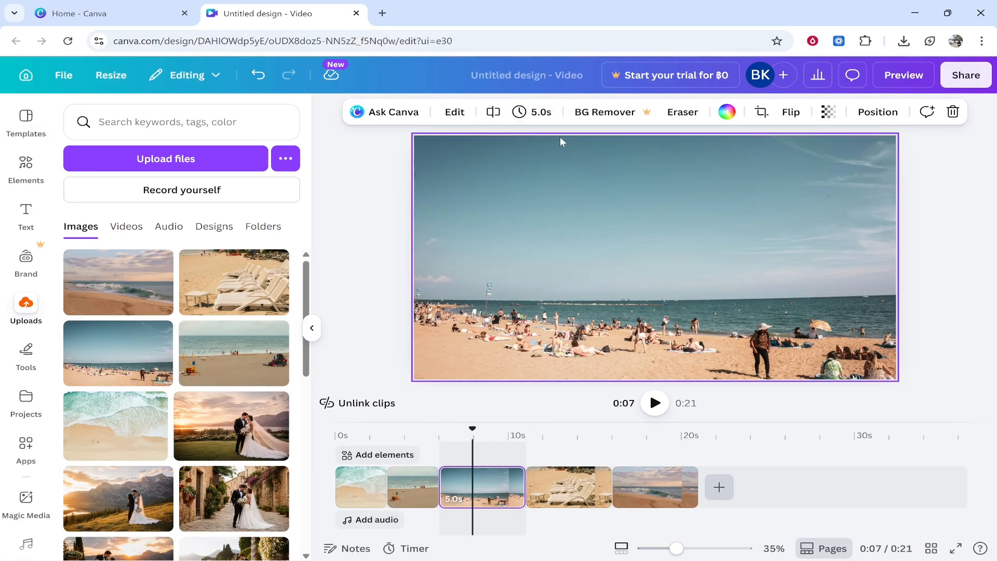
{"action": "left_click", "coordinate": [532, 115]}
{"action": "left_click", "coordinate": [622, 165]}
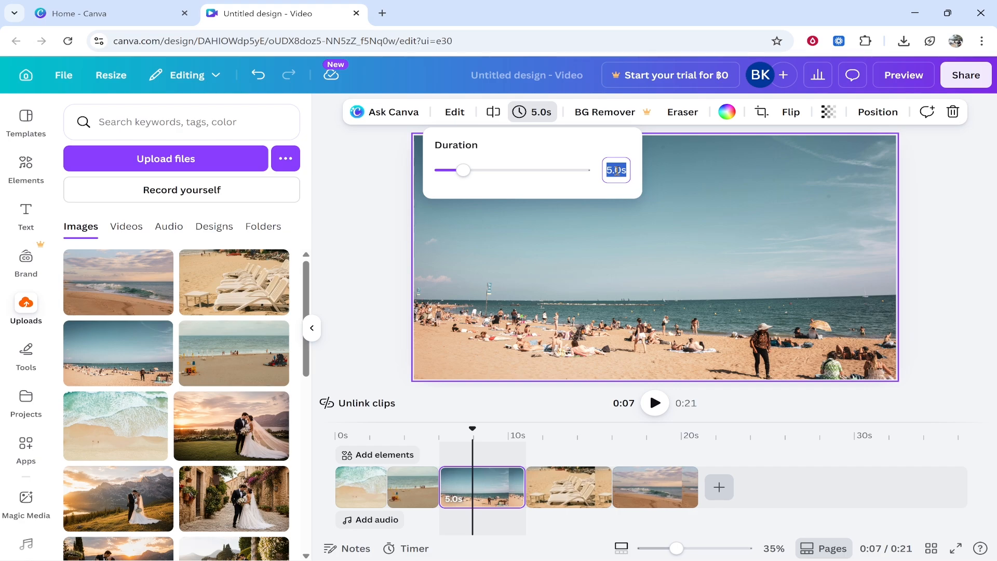
{"action": "type", "text": "3"}
{"action": "key", "text": "Return"}
Set the duration of the fourth clip, the sun loungers photo, to 3 seconds.
{"action": "left_click", "coordinate": [549, 486]}
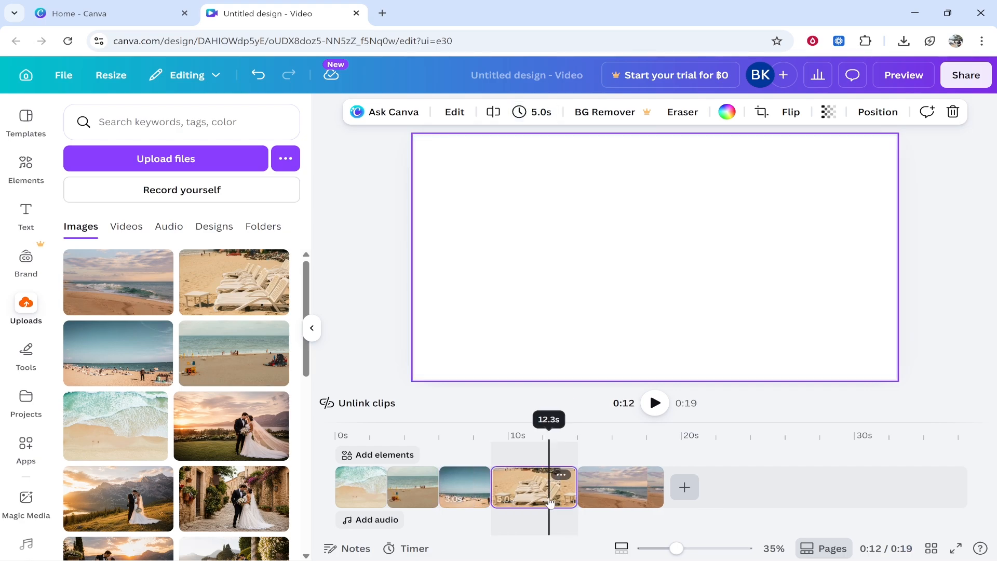
{"action": "left_click", "coordinate": [548, 113]}
{"action": "left_click", "coordinate": [617, 170]}
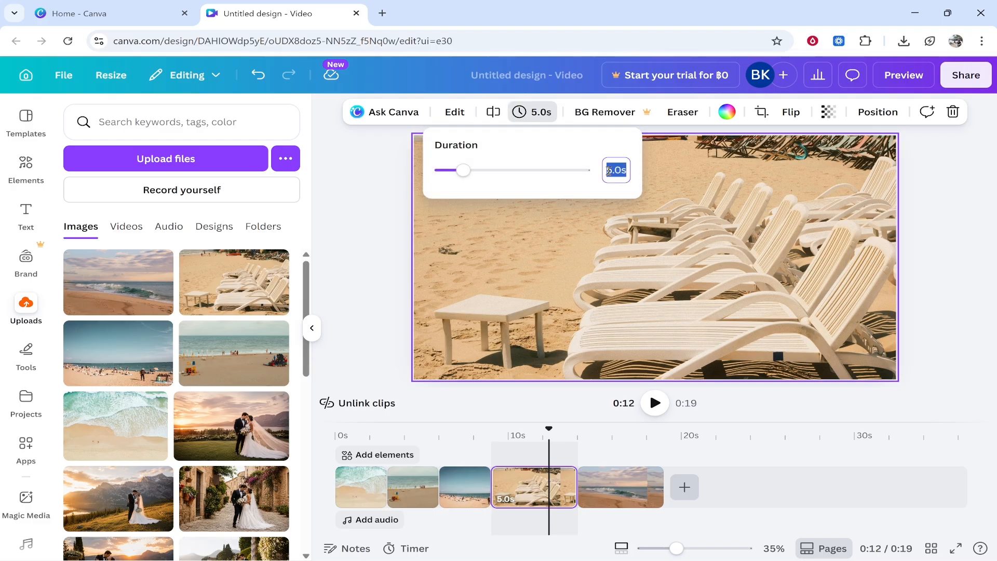
{"action": "type", "text": "3"}
{"action": "key", "text": "Return"}
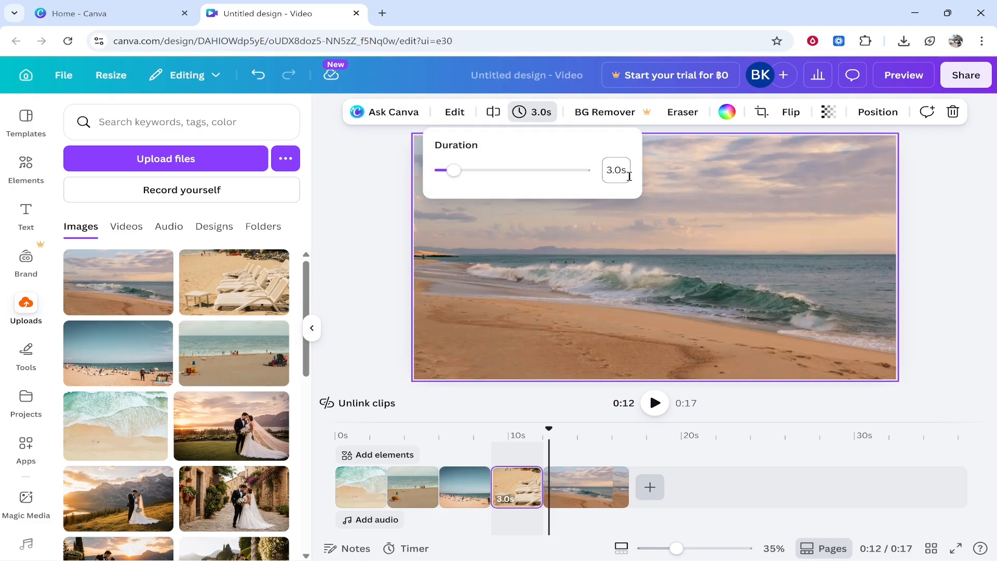
Set the duration of the fifth clip, the breaking wave photo, to 3 seconds.
{"action": "left_click", "coordinate": [596, 486]}
{"action": "left_click", "coordinate": [540, 113]}
{"action": "left_click", "coordinate": [620, 171]}
{"action": "type", "text": "3"}
{"action": "key", "text": "Return"}
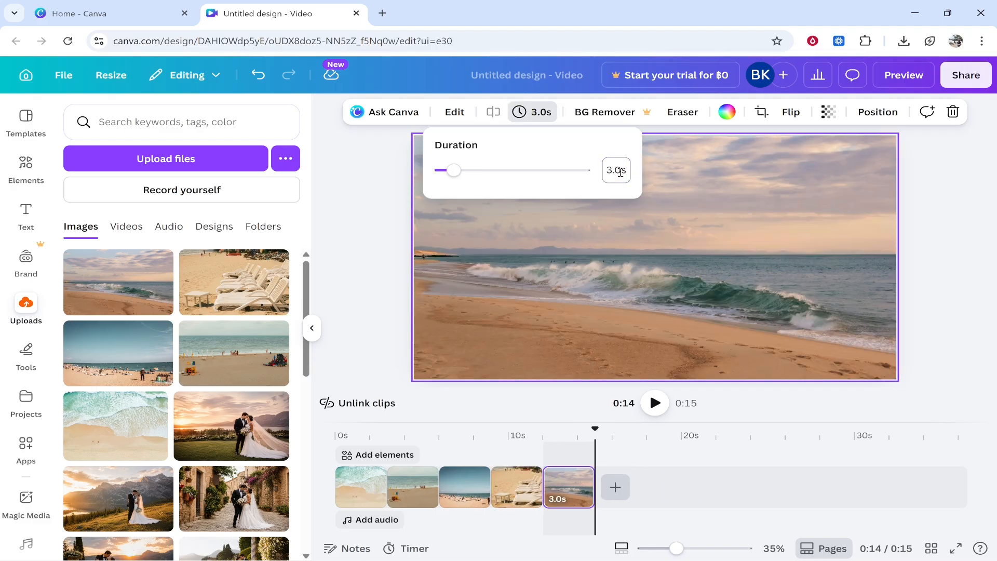
Play the shortened slideshow from the beginning to review its pacing.
{"action": "left_click_drag", "start_coordinate": [595, 428], "coordinate": [323, 432]}
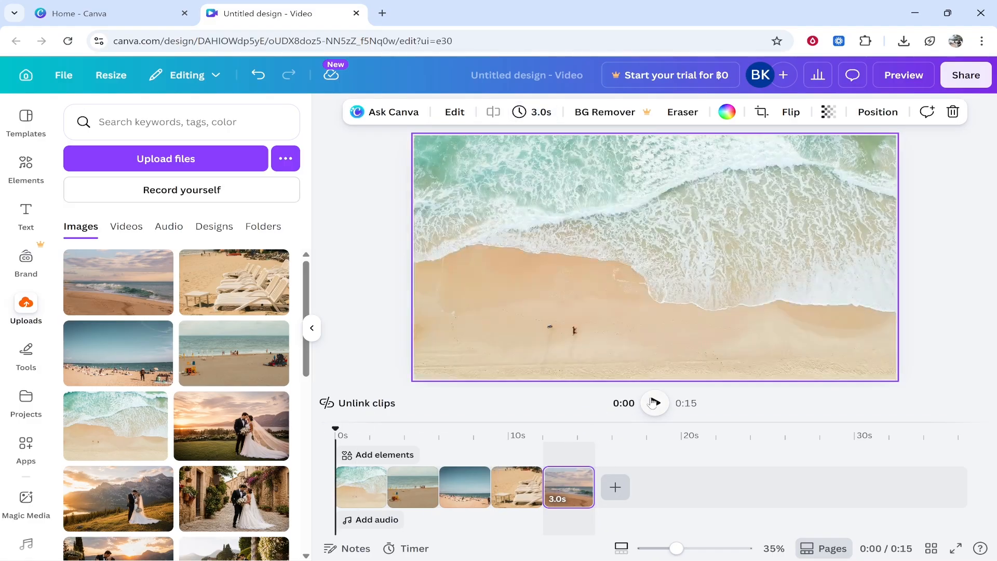
{"action": "left_click", "coordinate": [655, 403]}
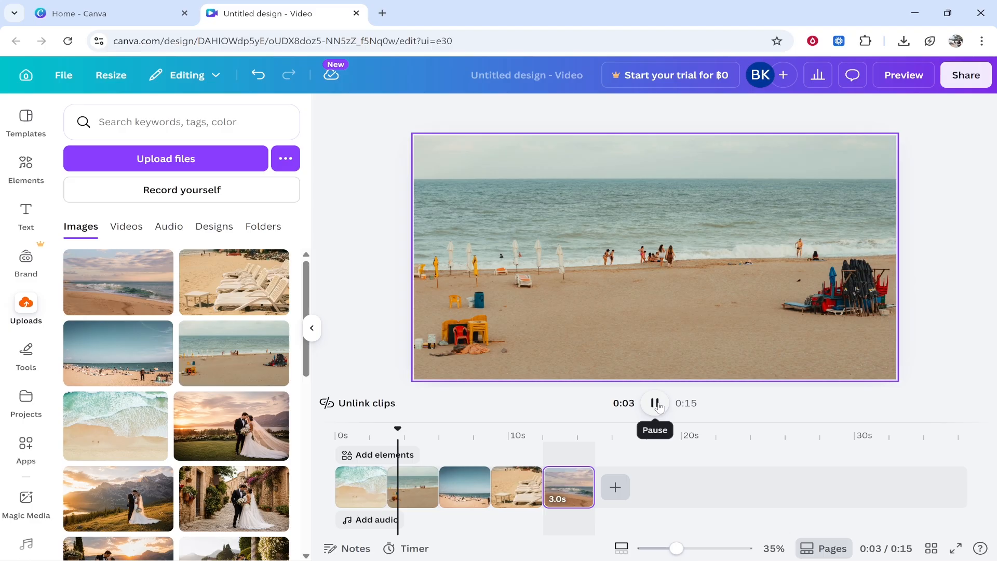
Pause the playback and apply a Dissolve transition between all scenes of the slideshow.
{"action": "left_click", "coordinate": [663, 406]}
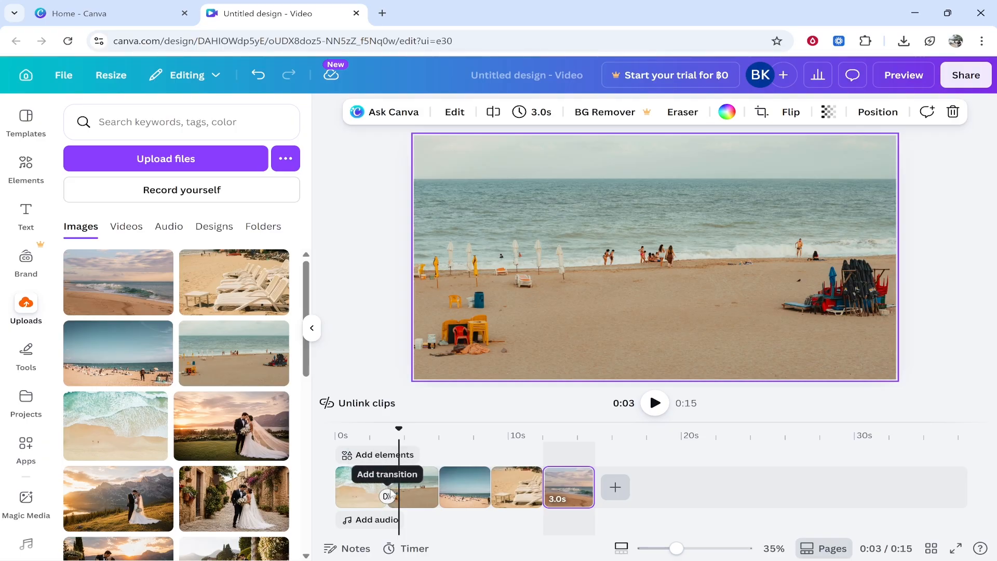
{"action": "left_click", "coordinate": [387, 497]}
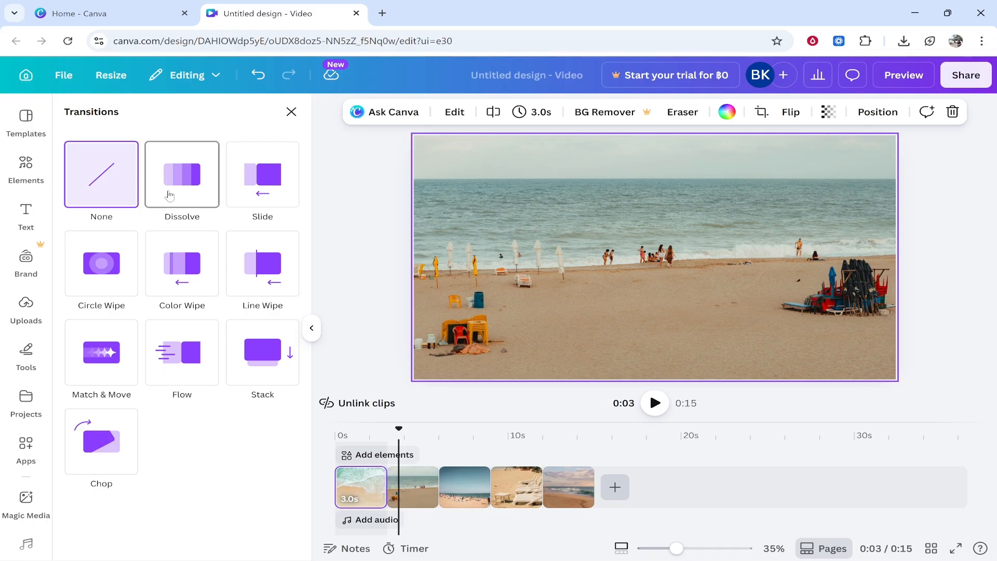
{"action": "left_click", "coordinate": [171, 185]}
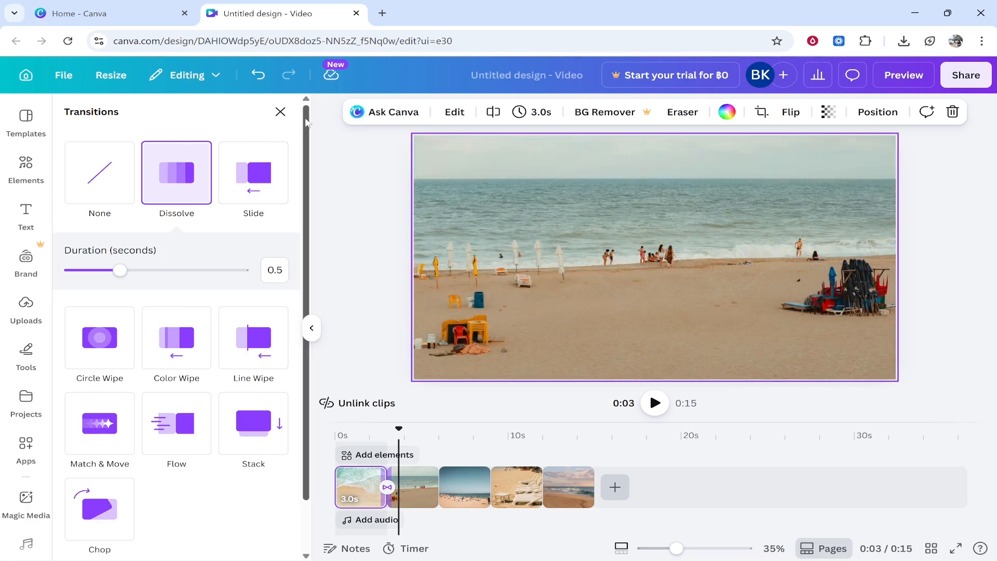
{"action": "scroll", "coordinate": [304, 135], "scroll_direction": "down", "scroll_amount": 1}
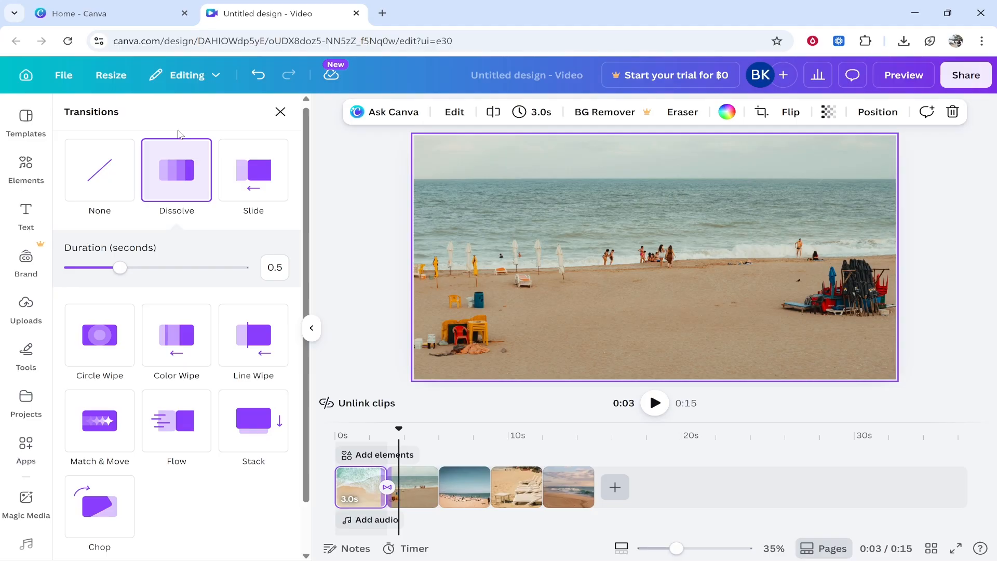
{"action": "scroll", "coordinate": [233, 338], "scroll_direction": "down", "scroll_amount": 1}
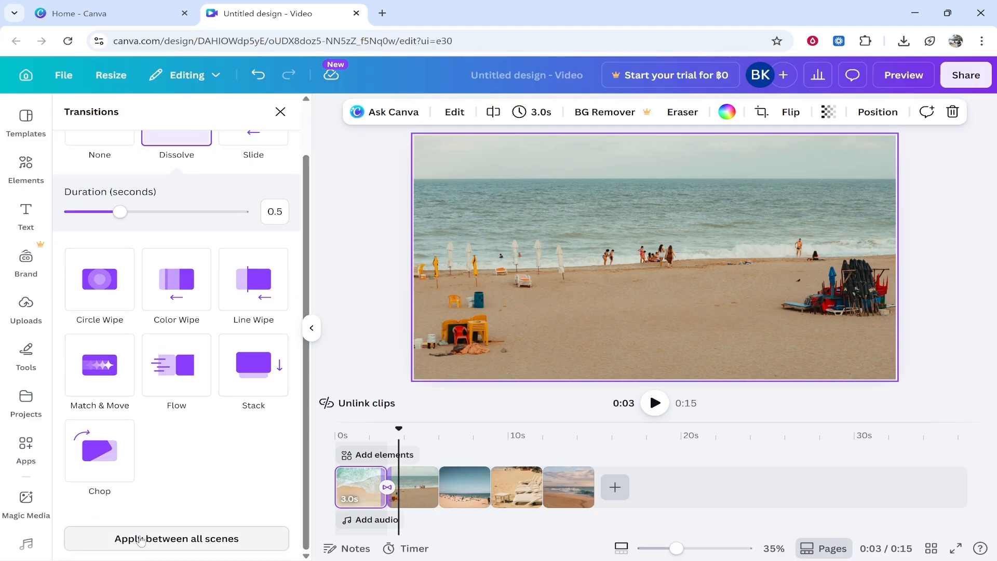
{"action": "left_click", "coordinate": [142, 539]}
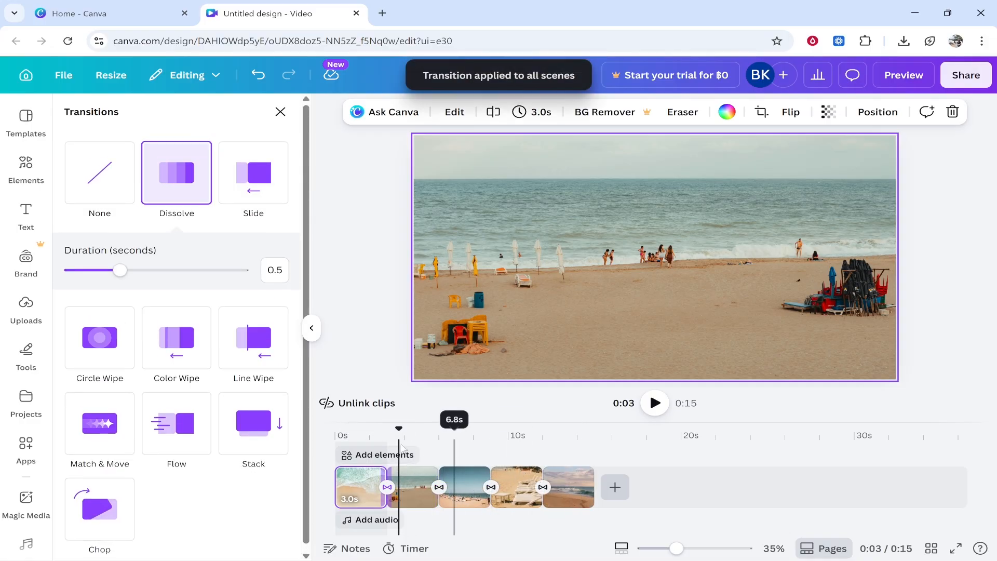
Return to the start of the slideshow, view the built-in music and sound effects library, and leave it again.
{"action": "left_click", "coordinate": [337, 455]}
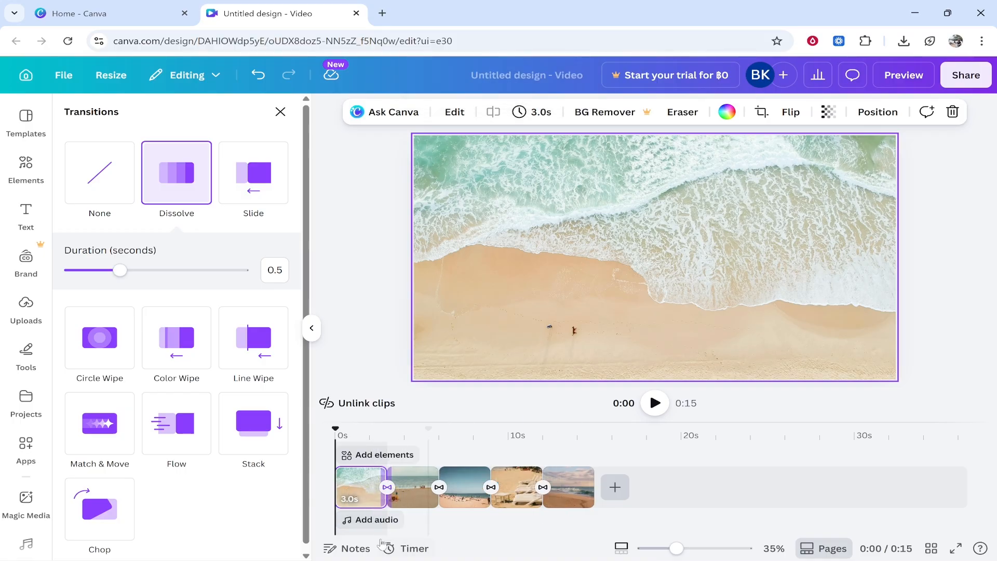
{"action": "left_click", "coordinate": [370, 519]}
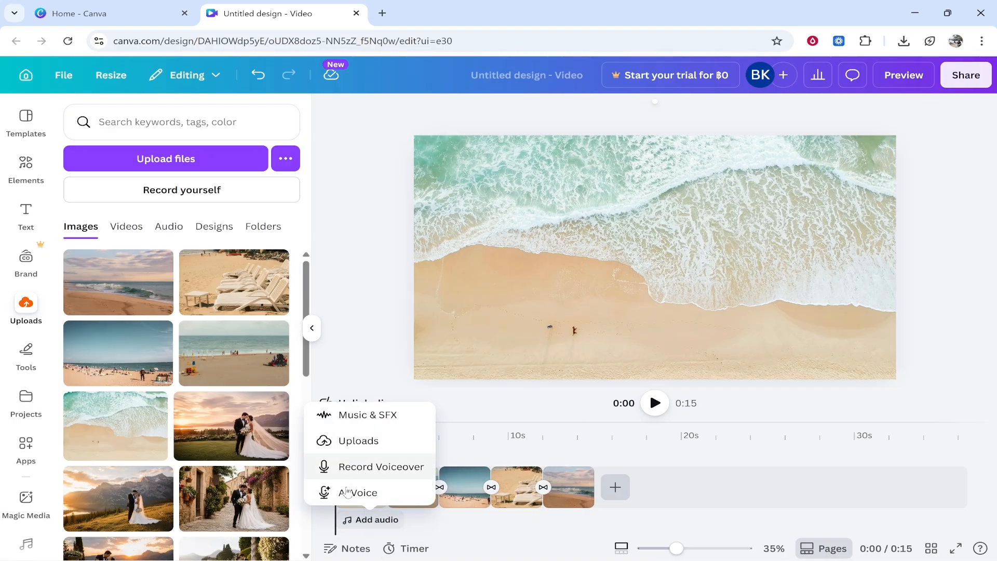
{"action": "left_click", "coordinate": [358, 416]}
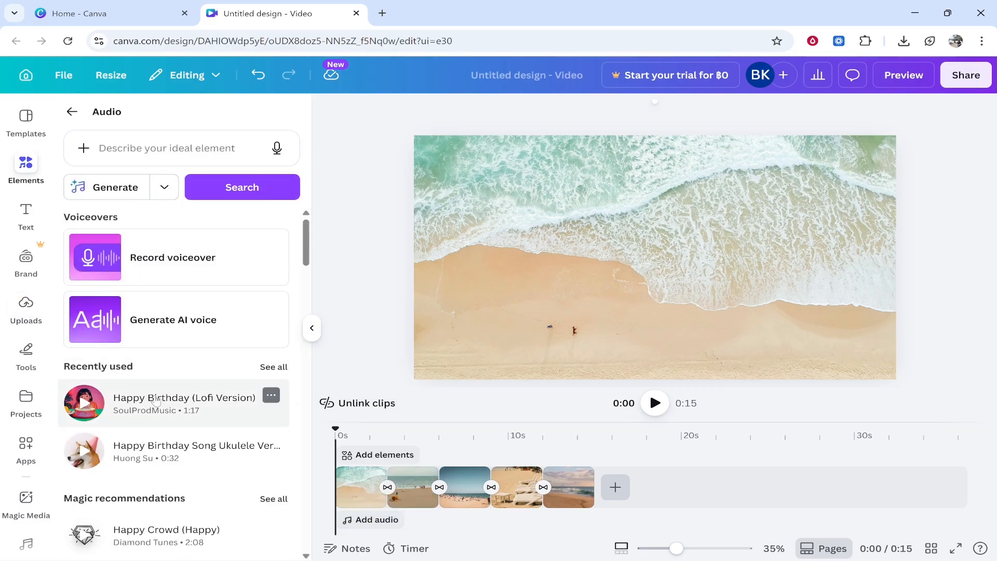
{"action": "left_click", "coordinate": [72, 112]}
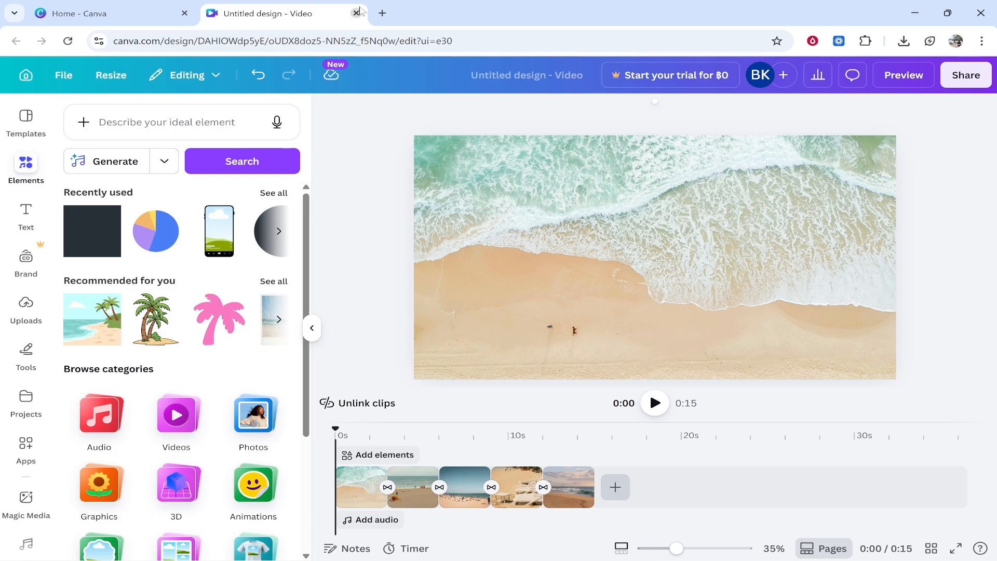
Search Google for "royalty free music" in a new browser tab and open Pixabay's music download page.
{"action": "left_click", "coordinate": [382, 13]}
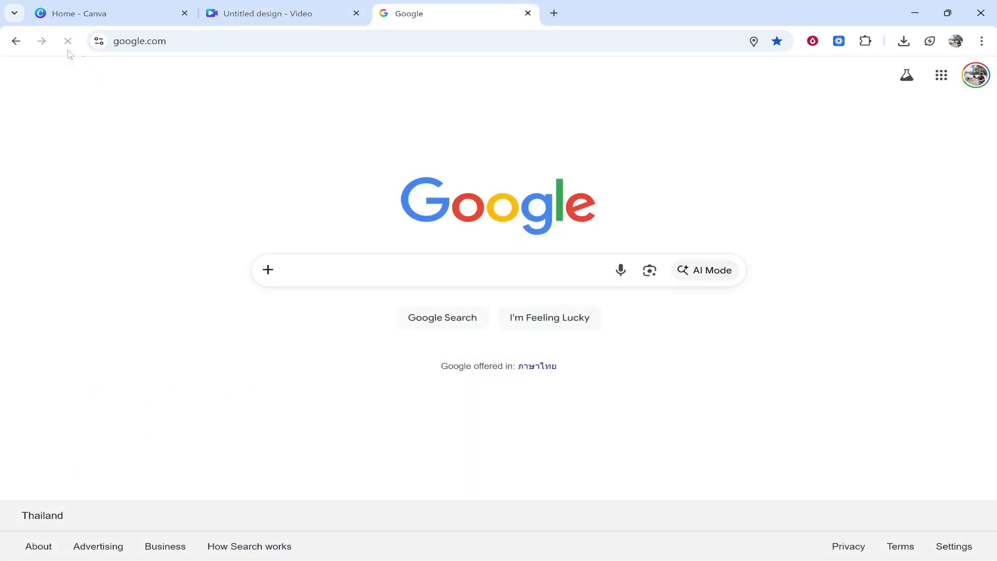
{"action": "type", "text": "royalty f"}
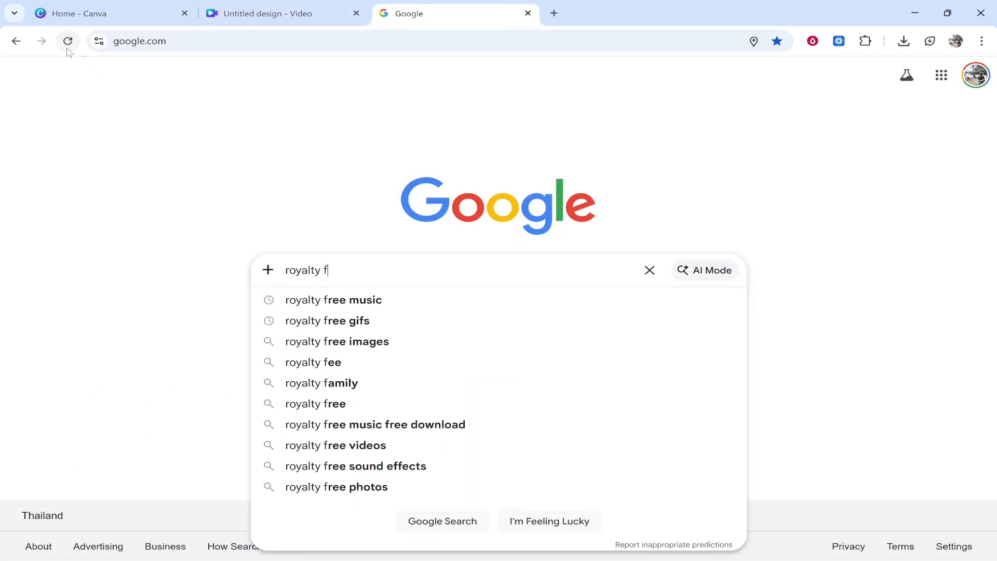
{"action": "type", "text": "ree music"}
{"action": "key", "text": "Return"}
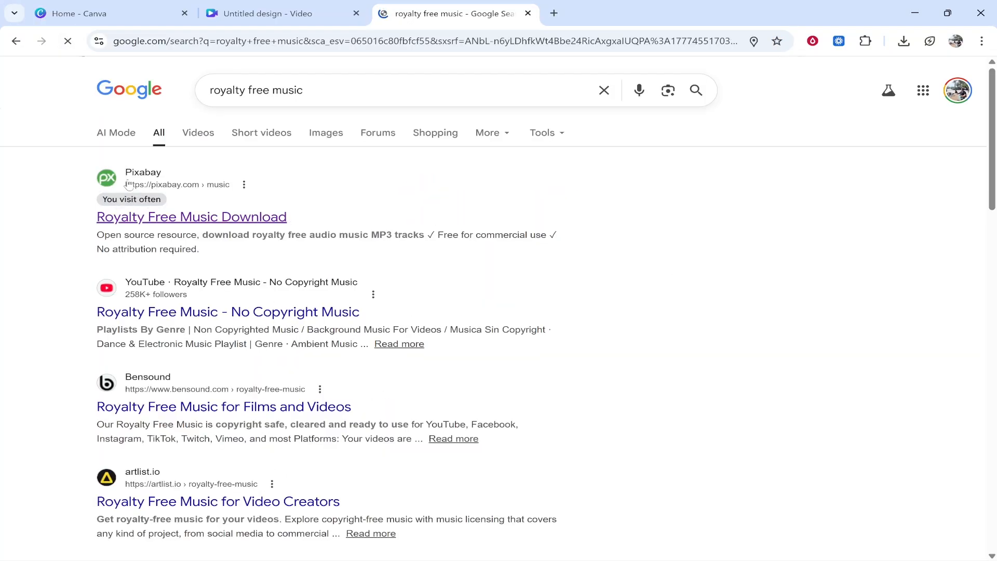
{"action": "left_click", "coordinate": [128, 218]}
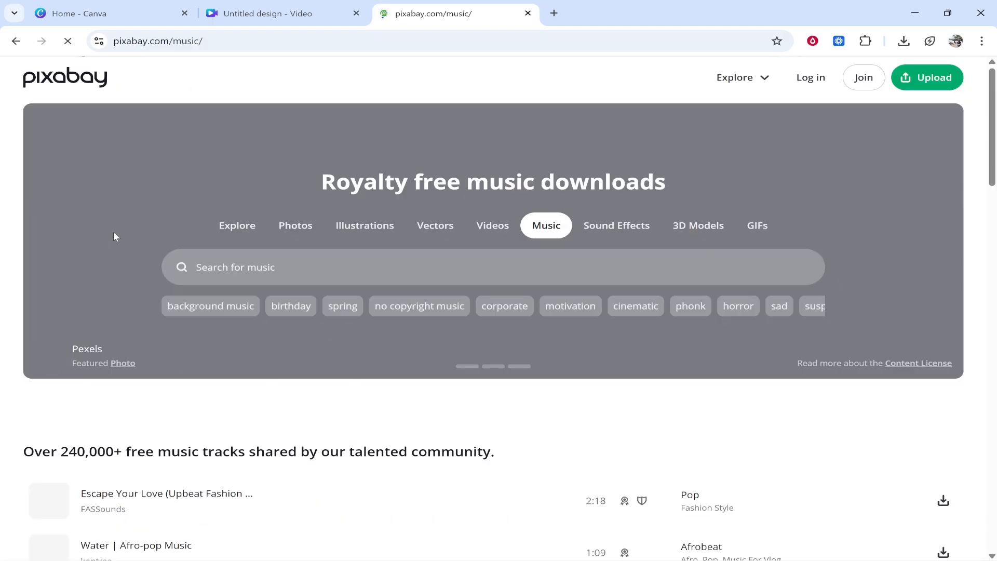
Look over the free music tracks offered on the Pixabay music page.
{"action": "scroll", "coordinate": [205, 348], "scroll_direction": "down", "scroll_amount": 3}
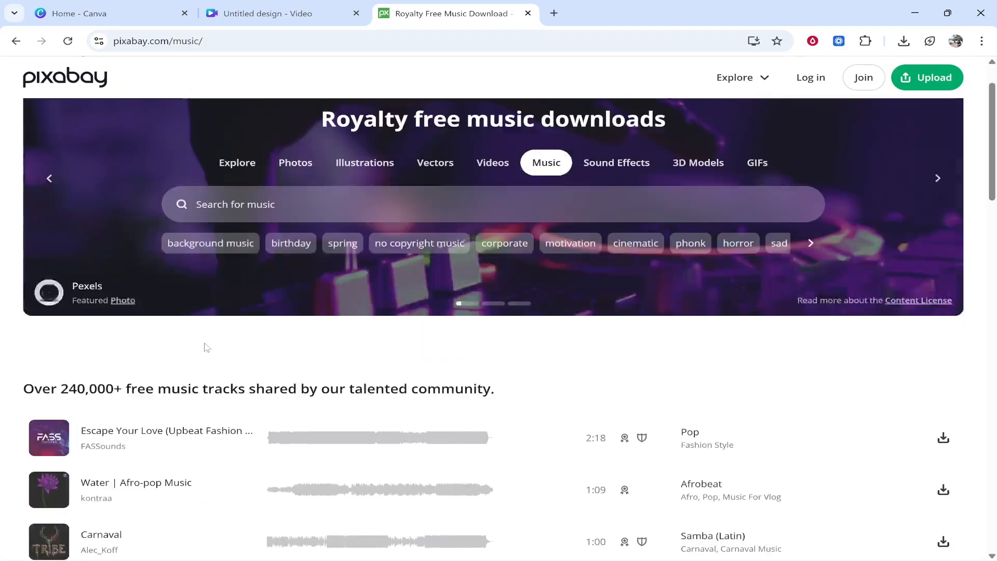
{"action": "left_click_drag", "start_coordinate": [79, 326], "coordinate": [123, 331]}
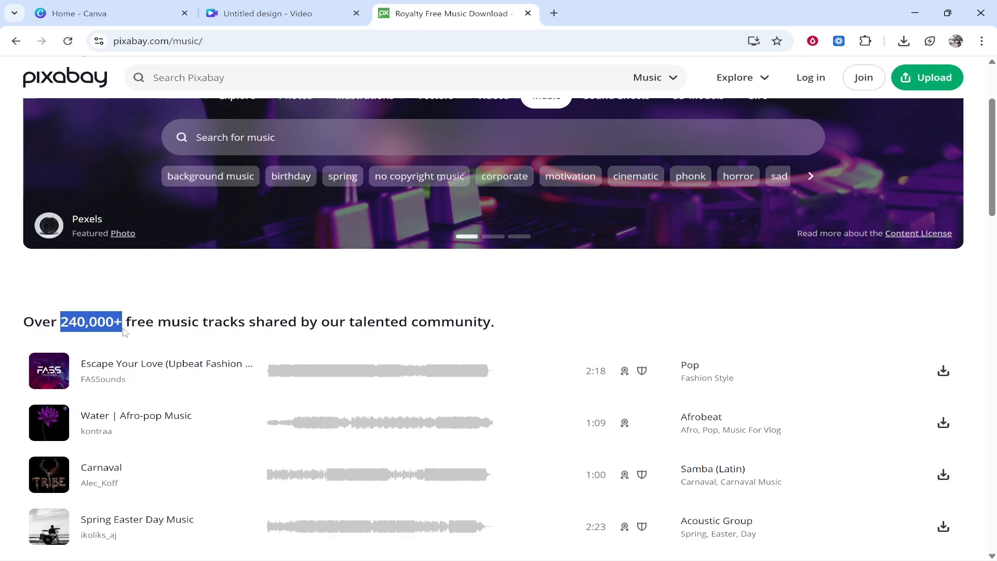
{"action": "left_click", "coordinate": [130, 328]}
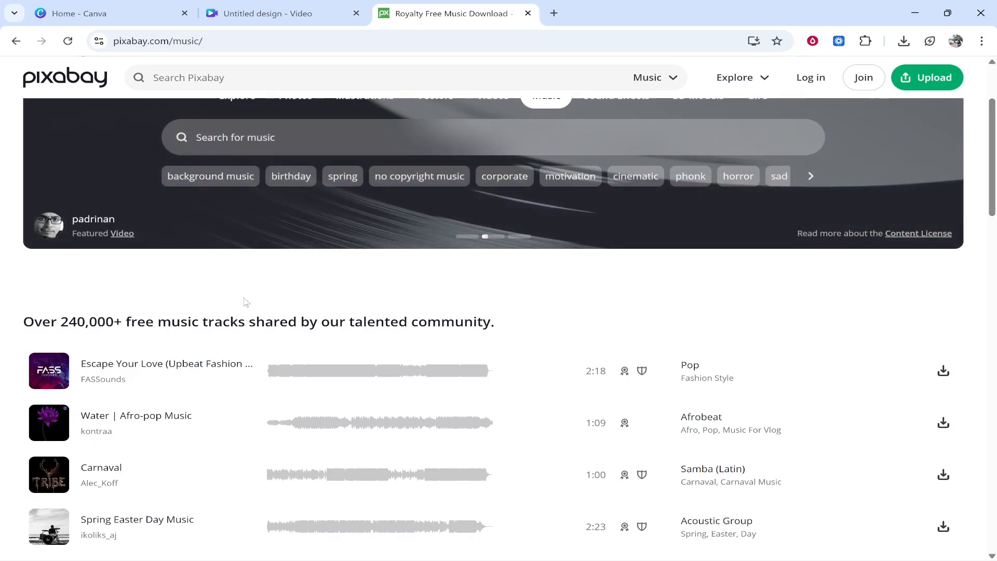
{"action": "scroll", "coordinate": [246, 302], "scroll_direction": "up", "scroll_amount": 3}
{"action": "left_click", "coordinate": [261, 7]}
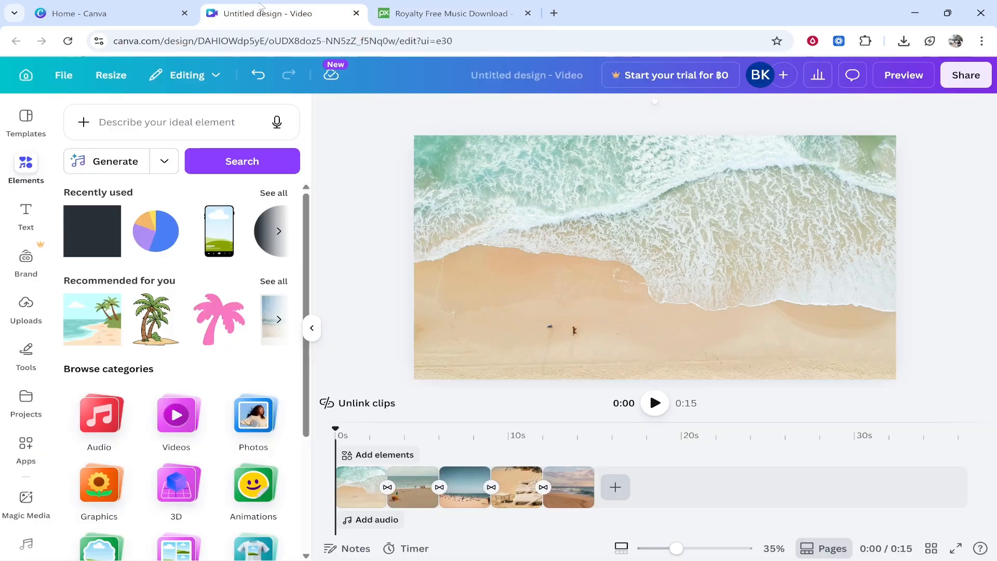
{"action": "left_click", "coordinate": [426, 439]}
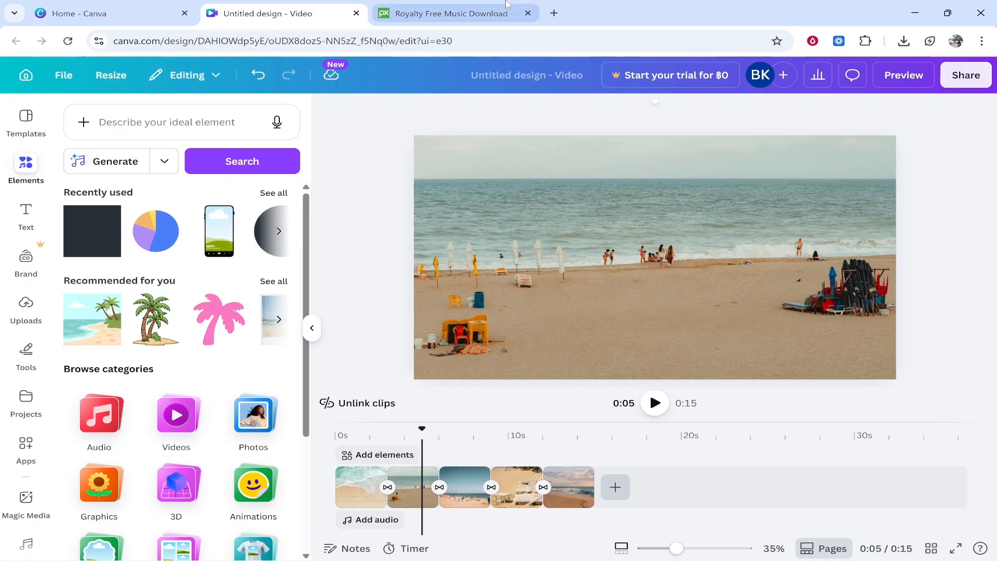
{"action": "left_click", "coordinate": [452, 13]}
Search Pixabay's music for "vacation".
{"action": "left_click", "coordinate": [331, 258]}
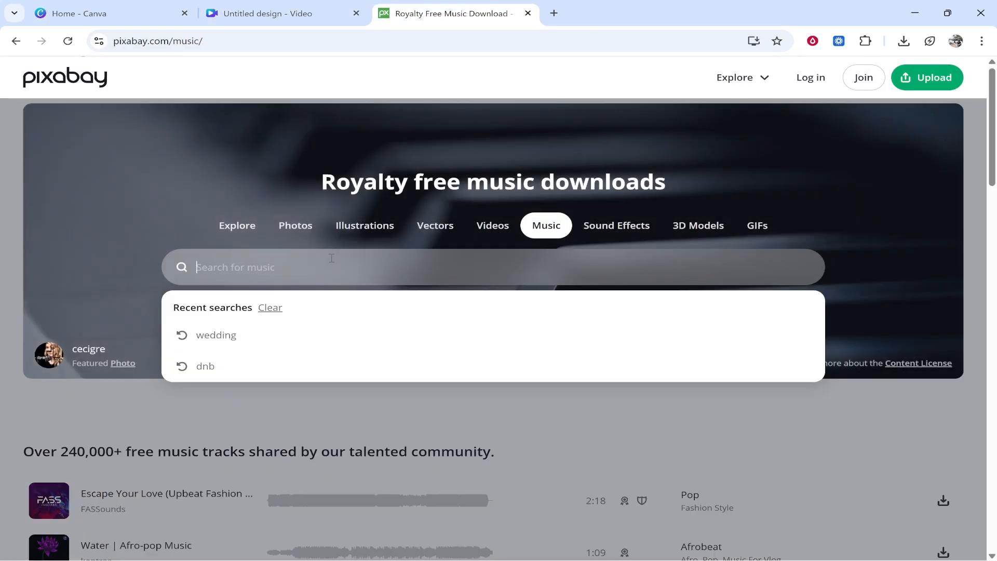
{"action": "type", "text": "vacation"}
{"action": "key", "text": "Return"}
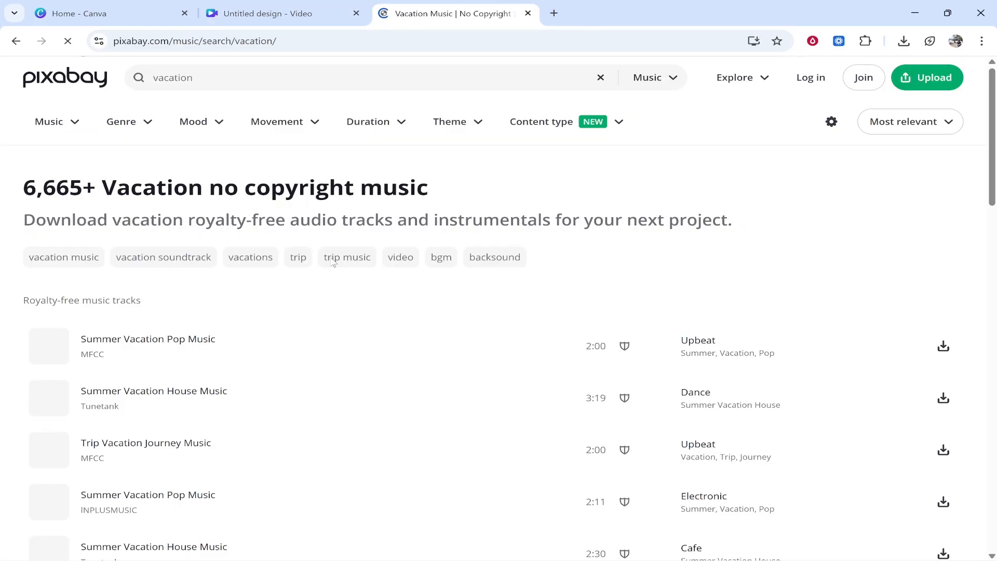
Try to download the "Trip Vacation Journey Music" track and dismiss the multiple-file download request.
{"action": "scroll", "coordinate": [329, 276], "scroll_direction": "down", "scroll_amount": 1}
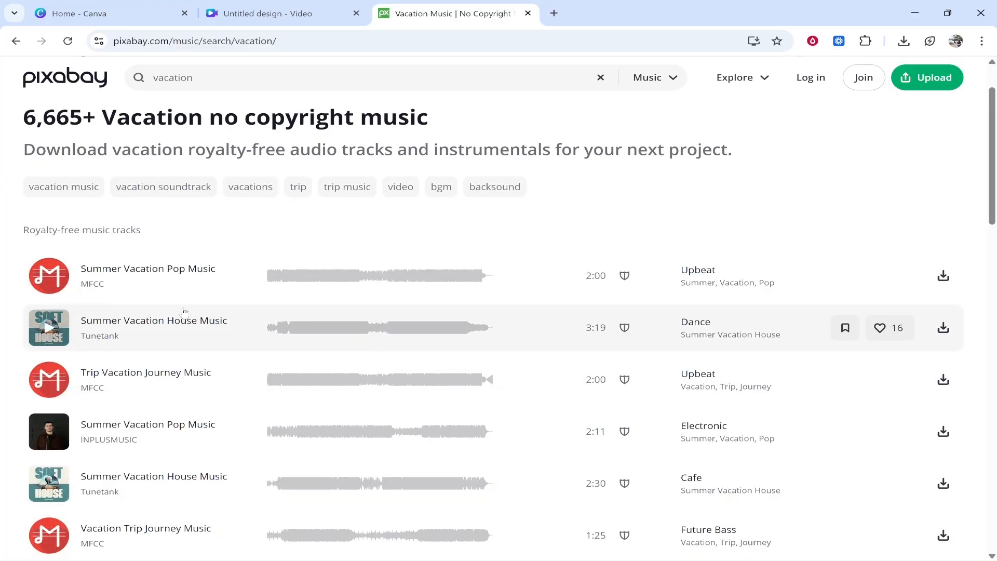
{"action": "scroll", "coordinate": [183, 312], "scroll_direction": "down", "scroll_amount": 1}
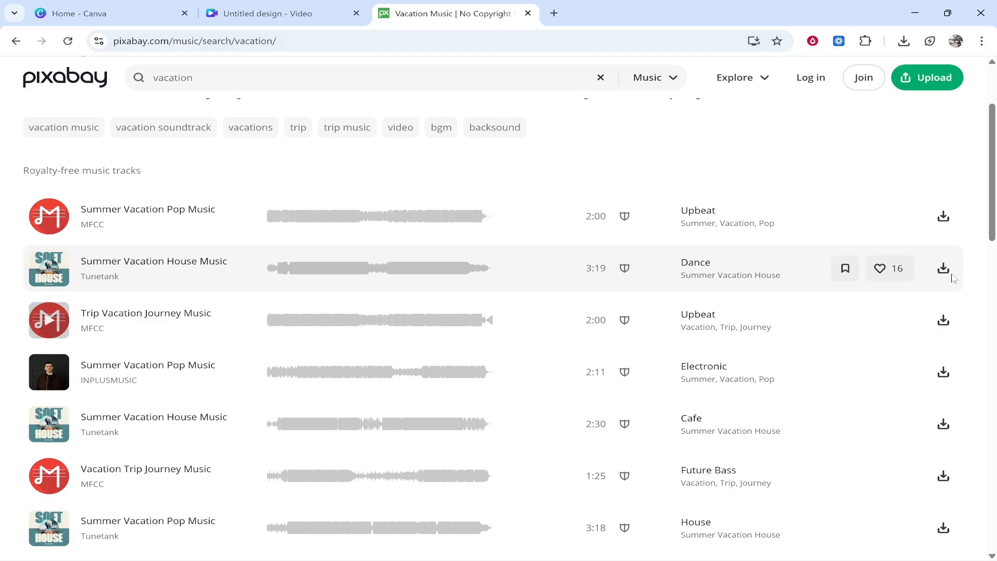
{"action": "left_click", "coordinate": [943, 321]}
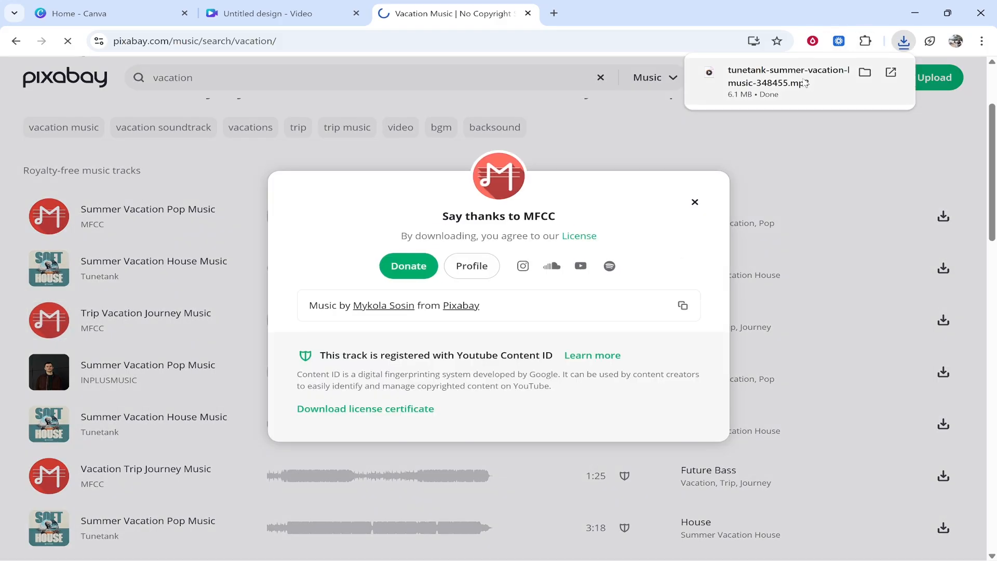
{"action": "left_click", "coordinate": [299, 73]}
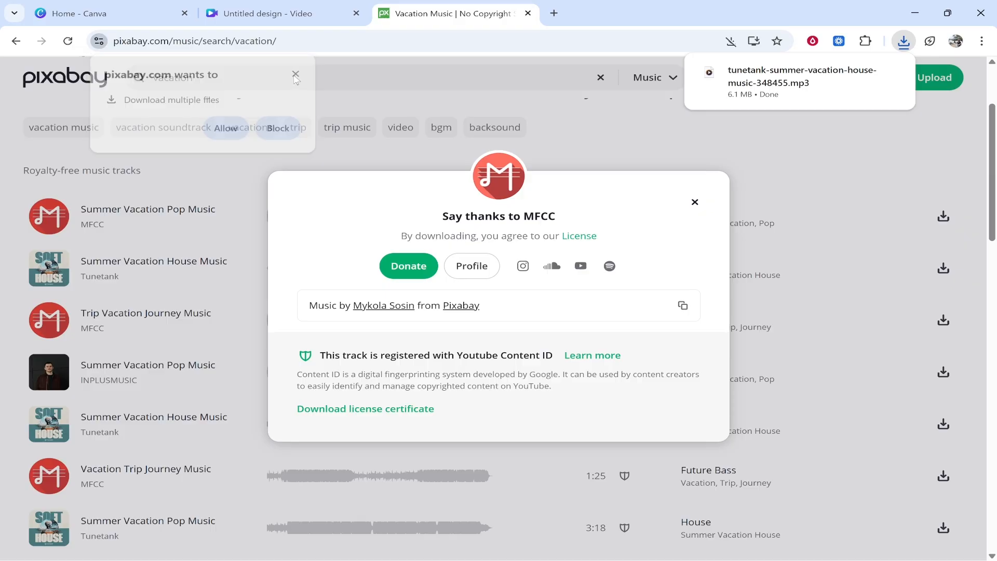
Switch back to the Canva video design and upload tunetank-summer-vacation-house-music-348455 from the Downloads folder.
{"action": "left_click", "coordinate": [292, 7]}
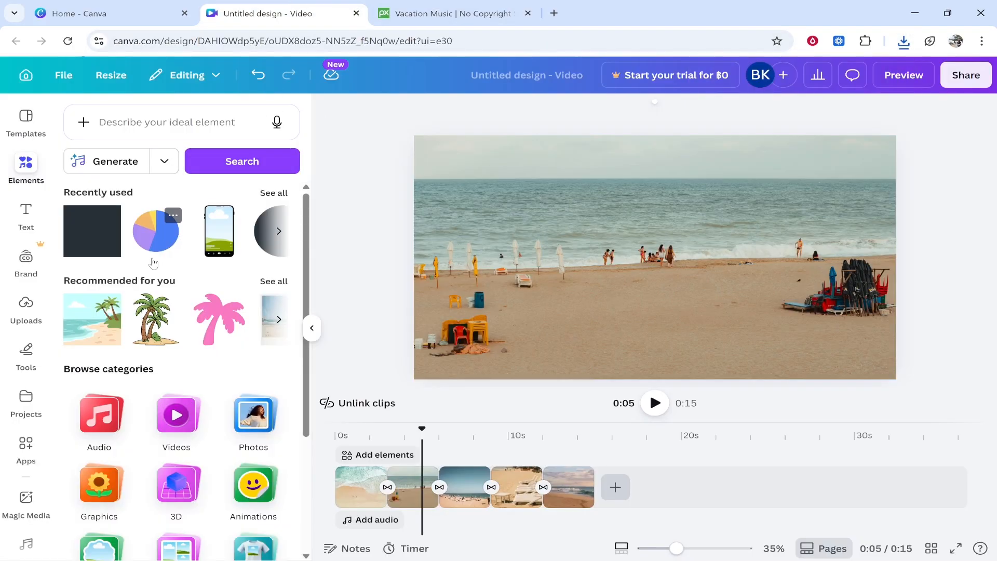
{"action": "left_click", "coordinate": [27, 312]}
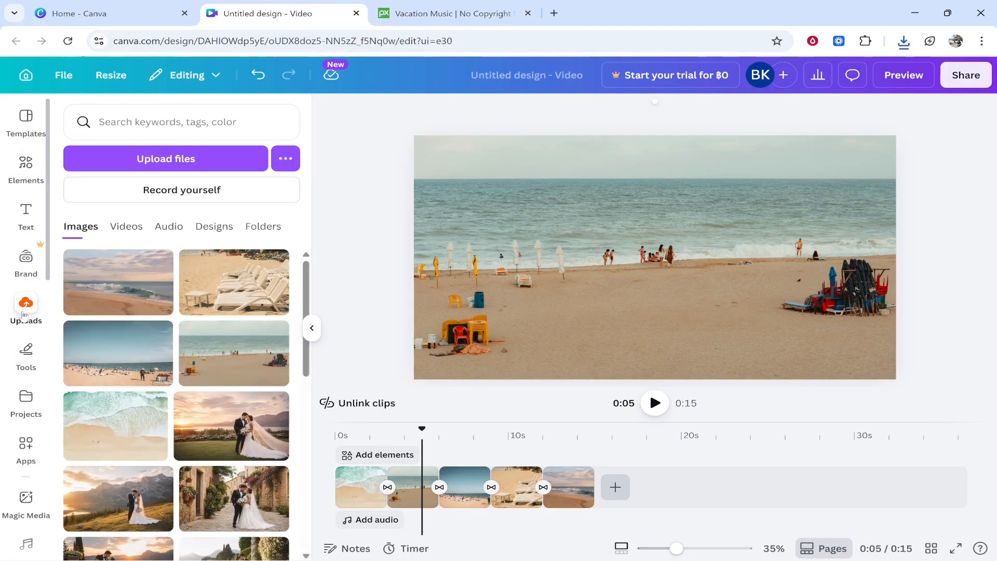
{"action": "left_click", "coordinate": [167, 158]}
{"action": "left_click", "coordinate": [63, 143]}
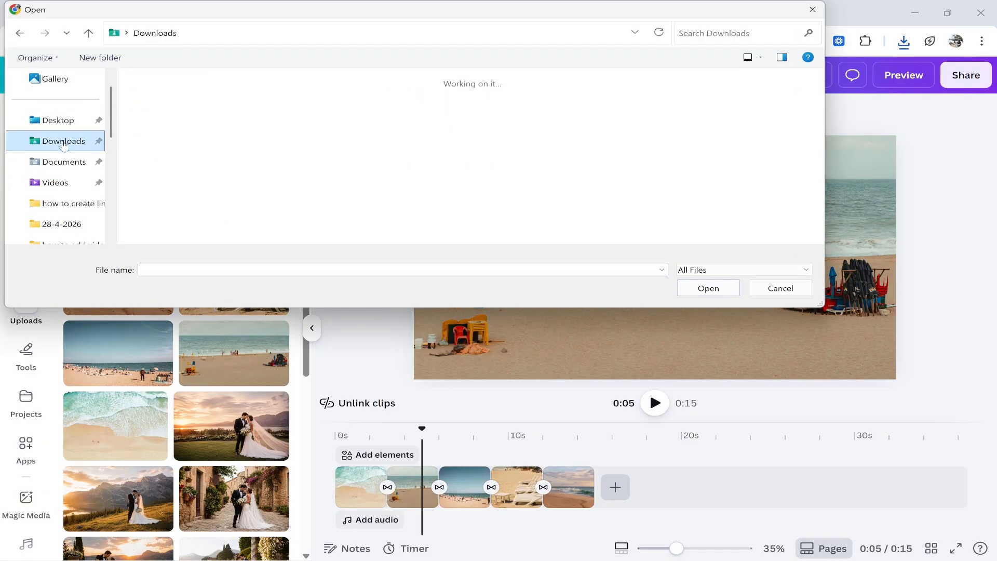
{"action": "left_click", "coordinate": [176, 155]}
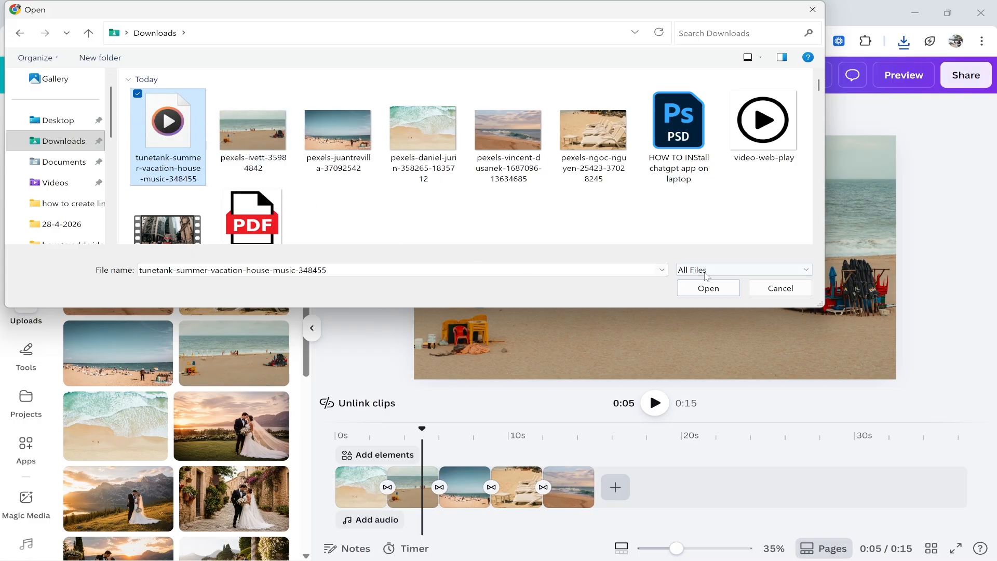
{"action": "left_click", "coordinate": [709, 288]}
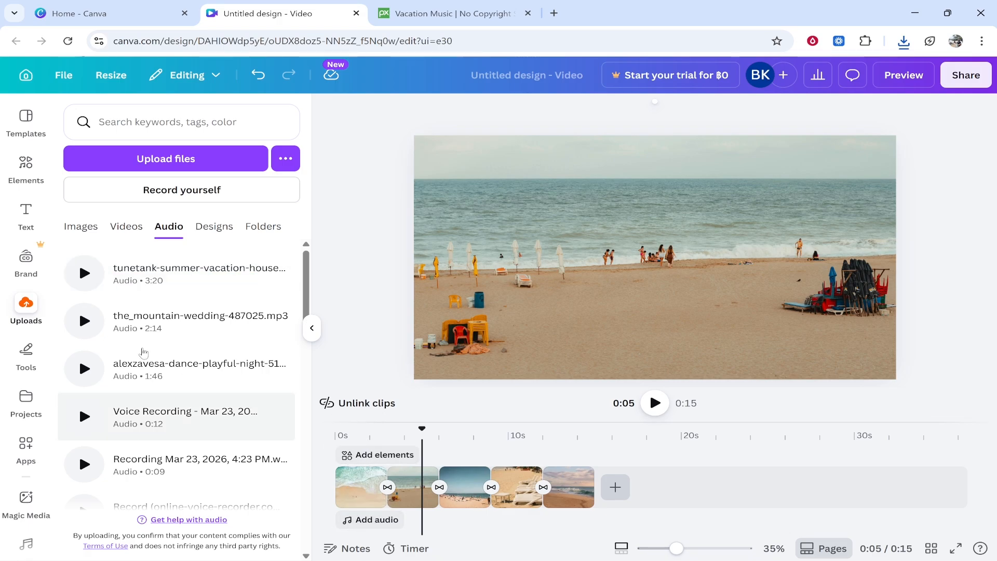
Place the uploaded summer vacation house music on the timeline beneath all five photos, starting at 0 seconds.
{"action": "left_click_drag", "start_coordinate": [173, 270], "coordinate": [419, 520]}
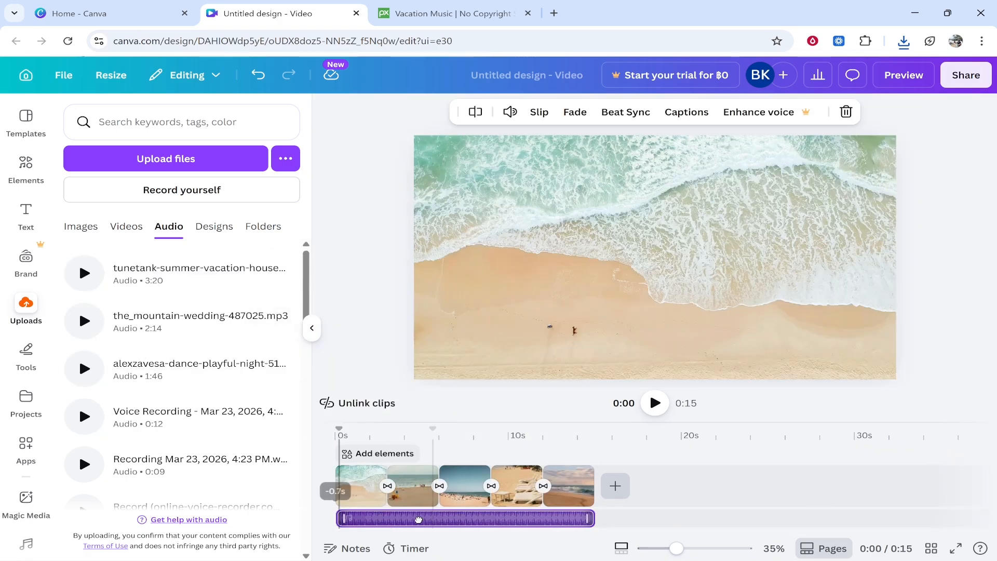
{"action": "mouse_move", "coordinate": [483, 520]}
{"action": "left_mouse_down"}
{"action": "mouse_move", "coordinate": [421, 518]}
{"action": "mouse_move", "coordinate": [477, 520]}
{"action": "left_mouse_up"}
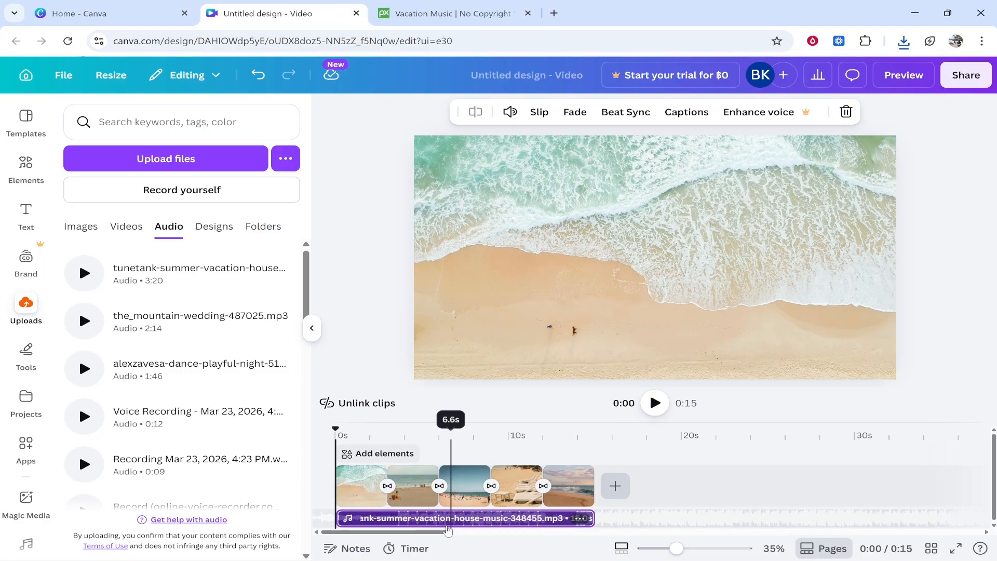
Lower the volume of the summer vacation house music track on the timeline to 16.
{"action": "left_click", "coordinate": [427, 521]}
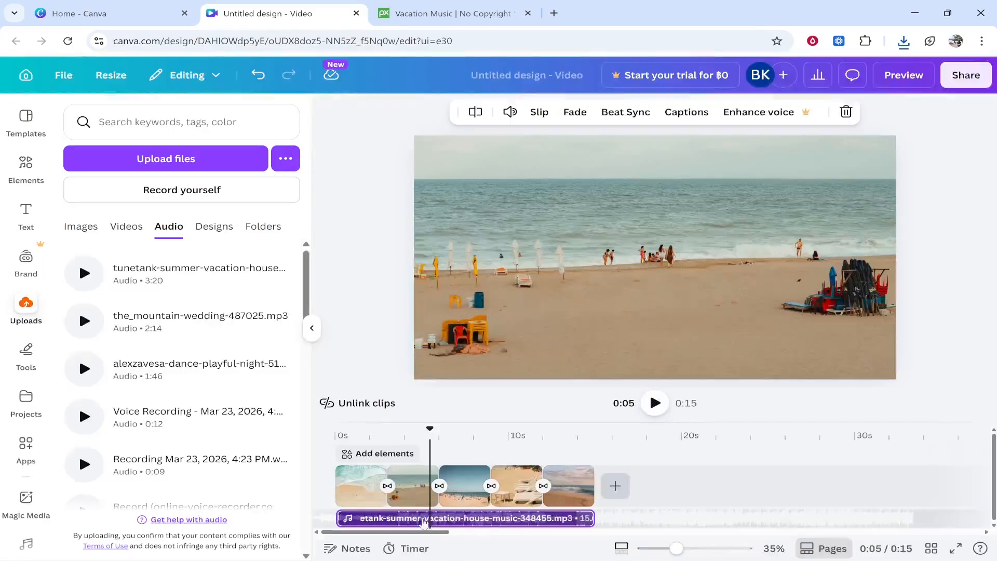
{"action": "left_click_drag", "start_coordinate": [425, 522], "coordinate": [401, 521]}
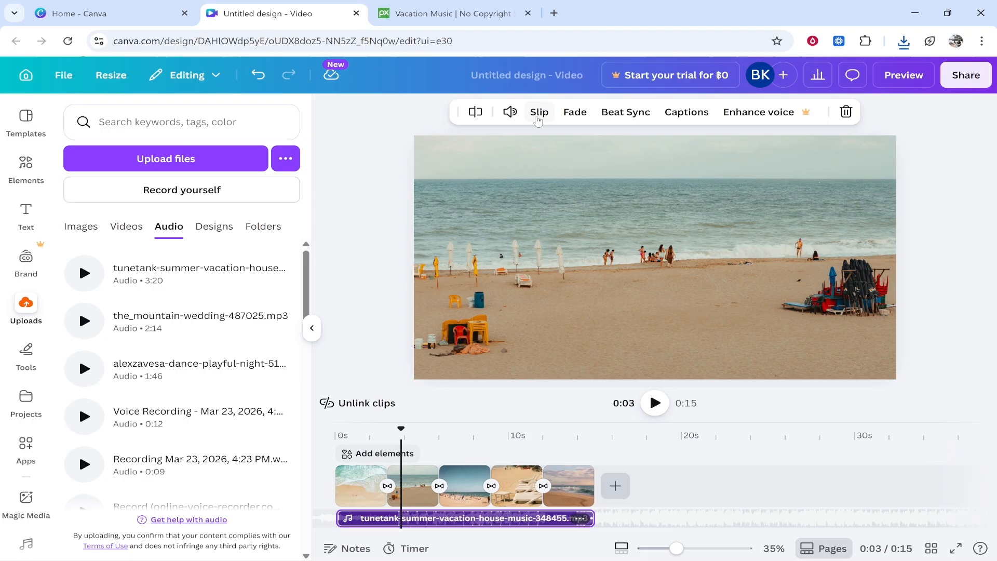
{"action": "left_click", "coordinate": [510, 114]}
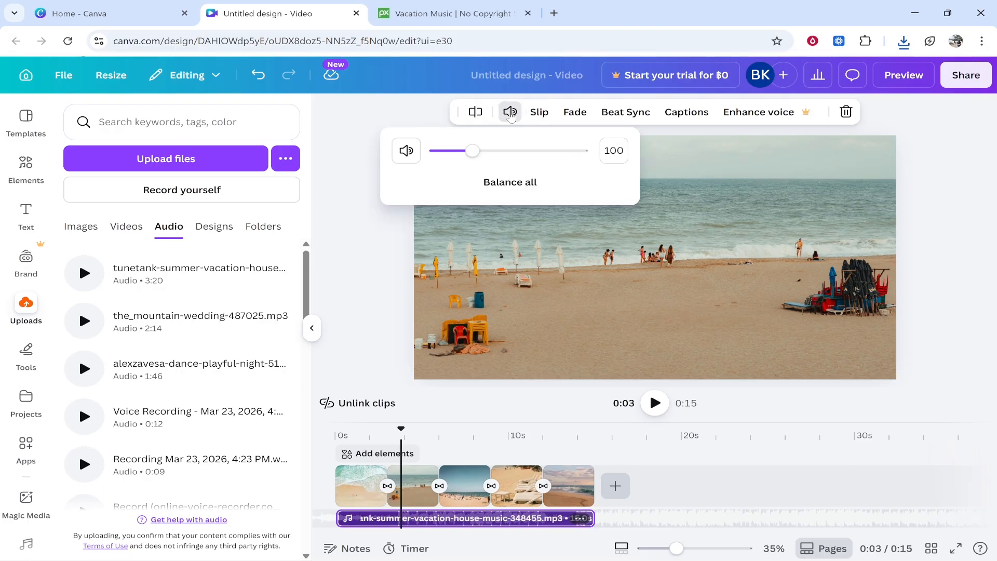
{"action": "left_click_drag", "start_coordinate": [455, 155], "coordinate": [441, 156]}
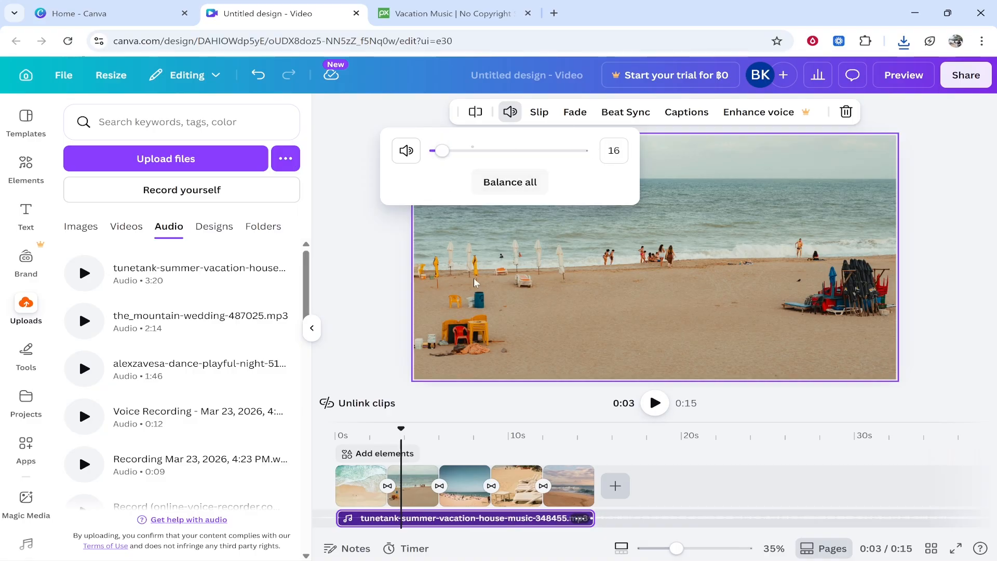
{"action": "left_click", "coordinate": [384, 317]}
Play the slideshow from 0 seconds to check the transitions with the quieter music, pausing it at about 6 seconds.
{"action": "left_click_drag", "start_coordinate": [401, 427], "coordinate": [338, 429]}
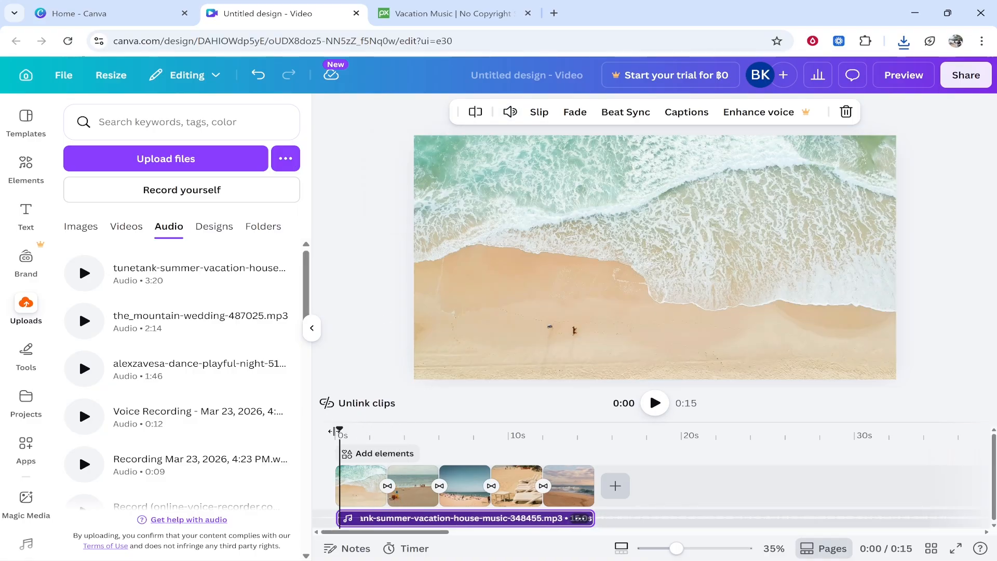
{"action": "left_click", "coordinate": [655, 403]}
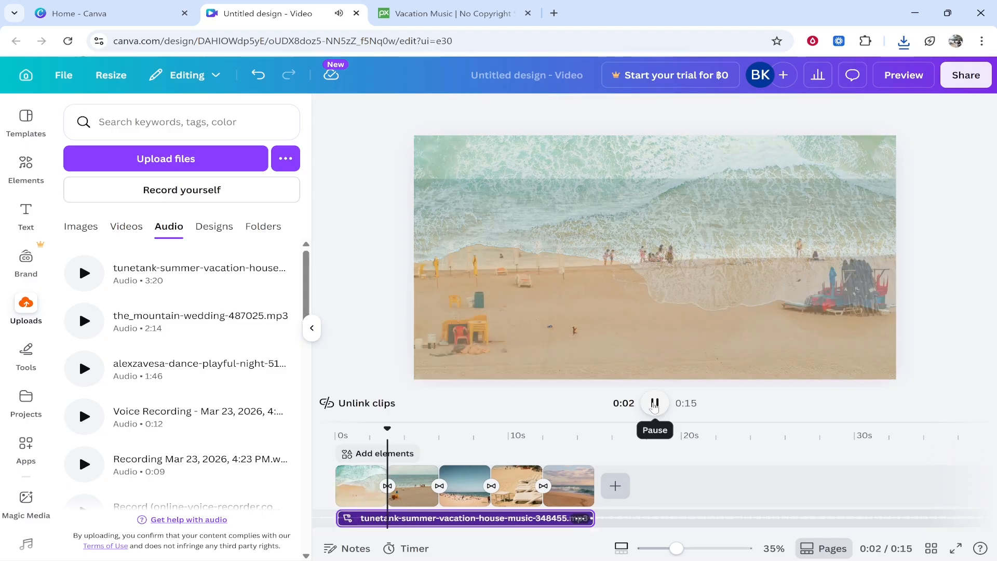
{"action": "left_click", "coordinate": [654, 405]}
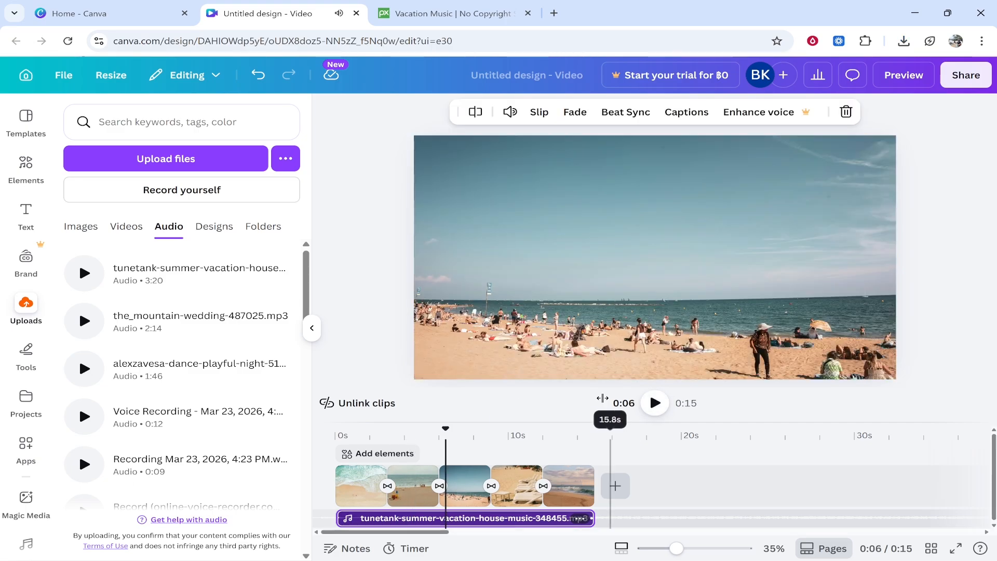
{"action": "left_click", "coordinate": [365, 128]}
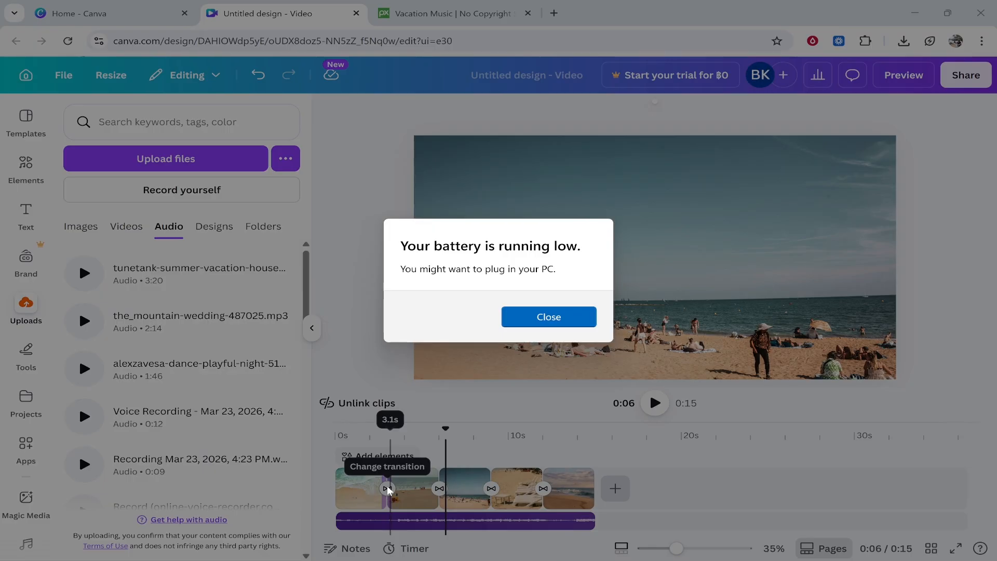
Download the slideshow as an MP4 Video at 1080p (HD) quality and open the downloaded file download.mp4.
{"action": "left_click", "coordinate": [555, 318]}
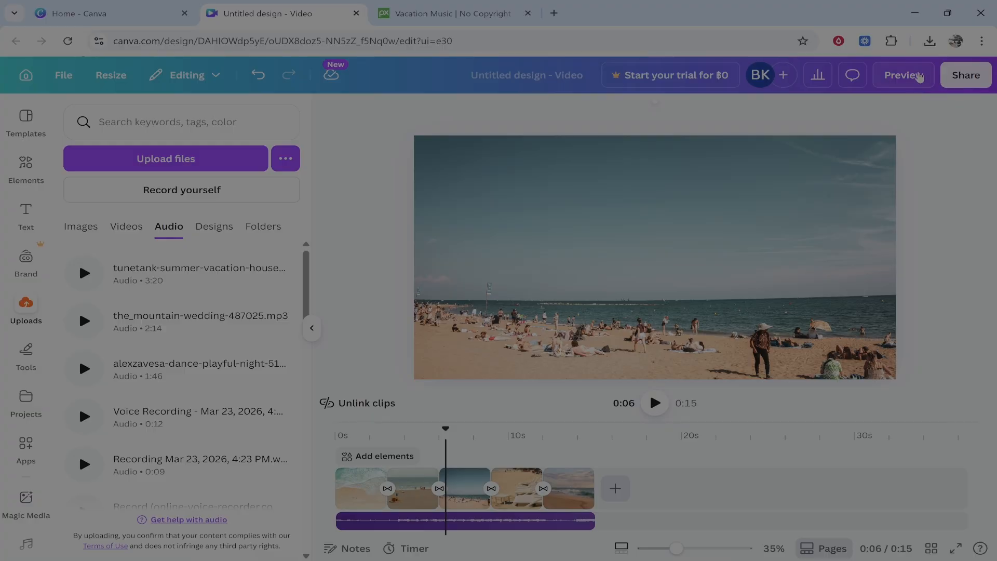
{"action": "left_click", "coordinate": [965, 75]}
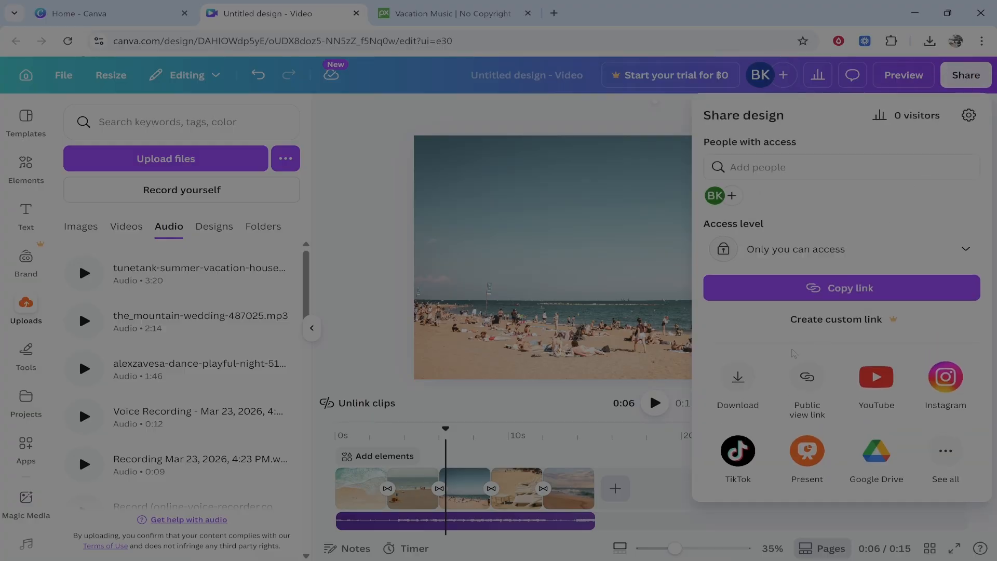
{"action": "left_click", "coordinate": [739, 382]}
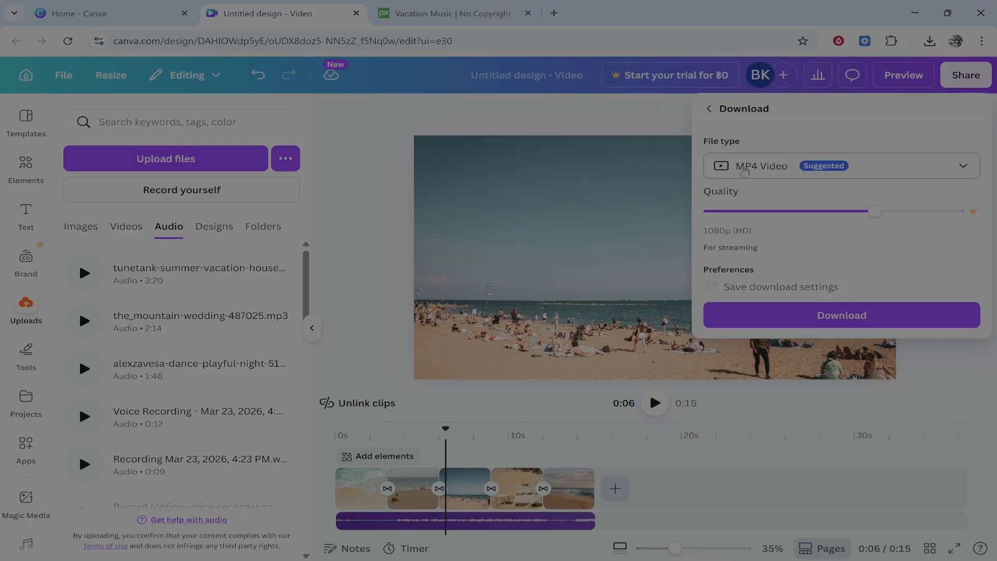
{"action": "left_click", "coordinate": [743, 171]}
{"action": "left_click", "coordinate": [785, 316]}
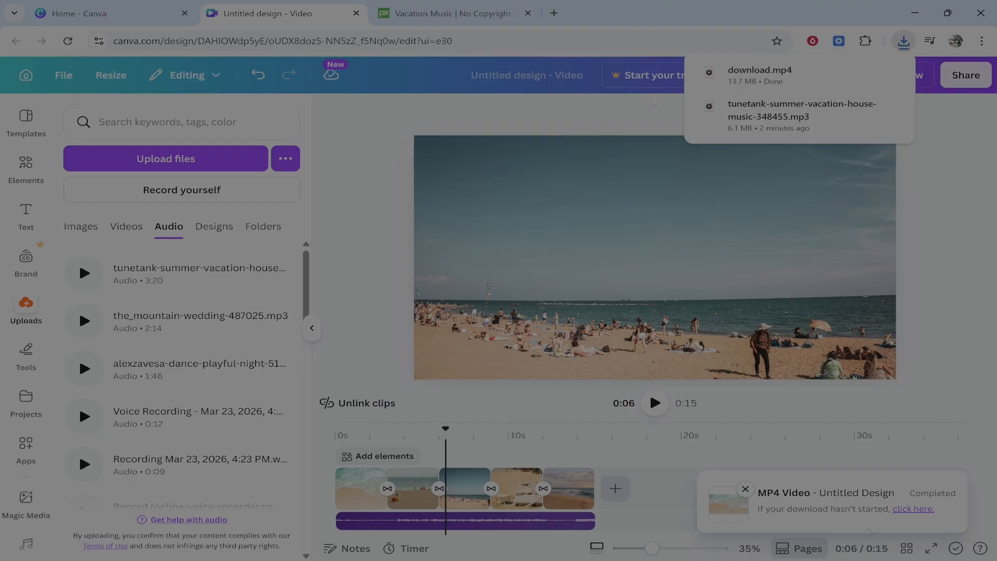
{"action": "mouse_move", "coordinate": [822, 81]}
{"action": "left_click", "coordinate": [797, 78]}
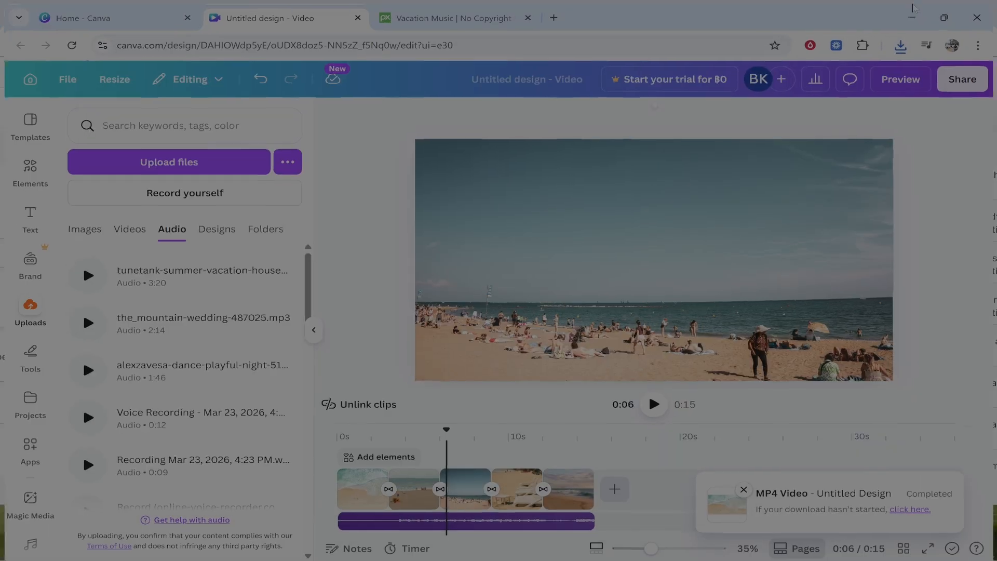